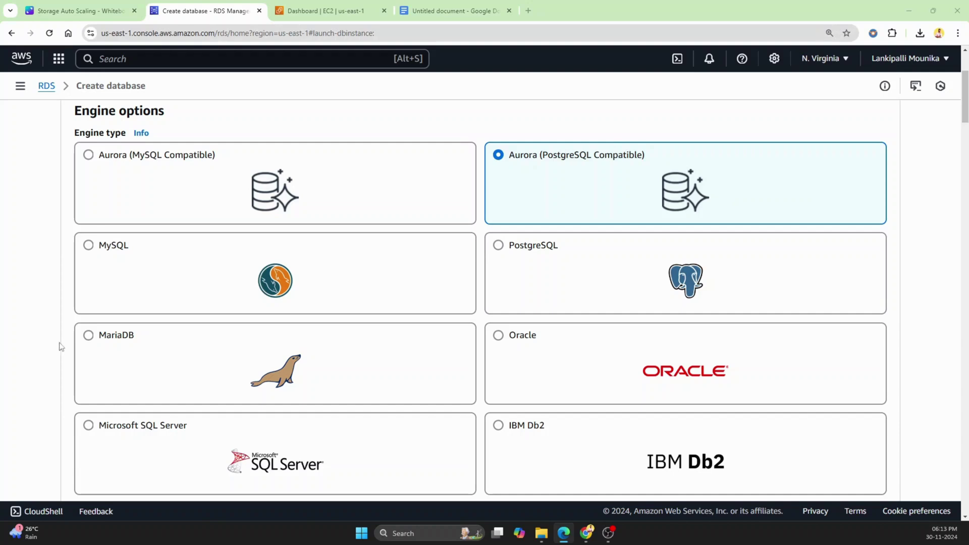
Return to the RDS dashboard and open the DB Instances list.
scroll(41, 240, "down", 1)
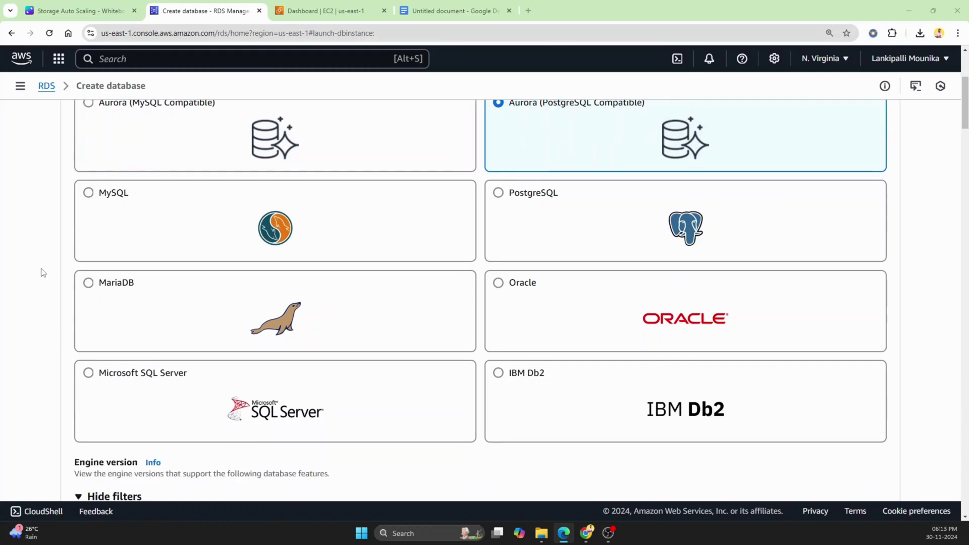
scroll(40, 240, "up", 1)
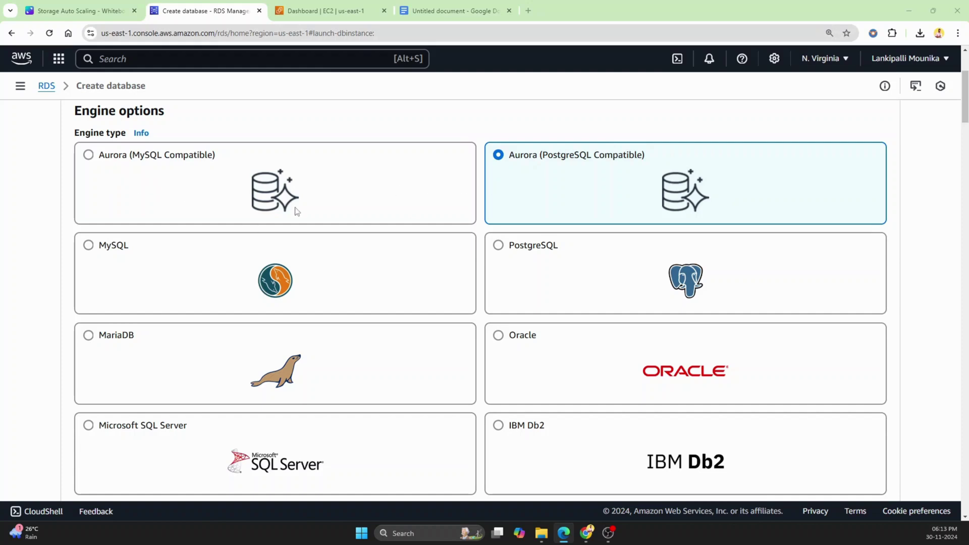
scroll(29, 259, "down", 1)
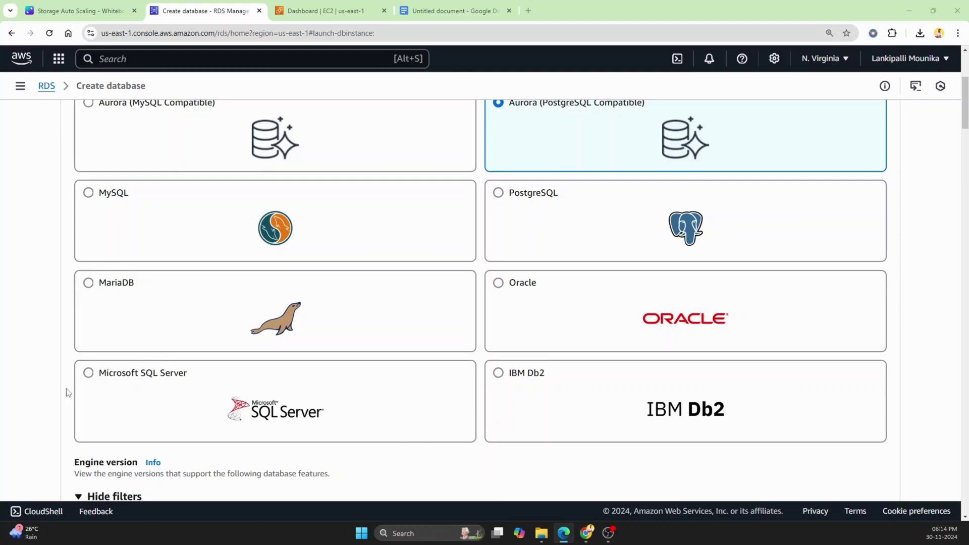
scroll(55, 398, "up", 2)
scroll(55, 398, "up", 2)
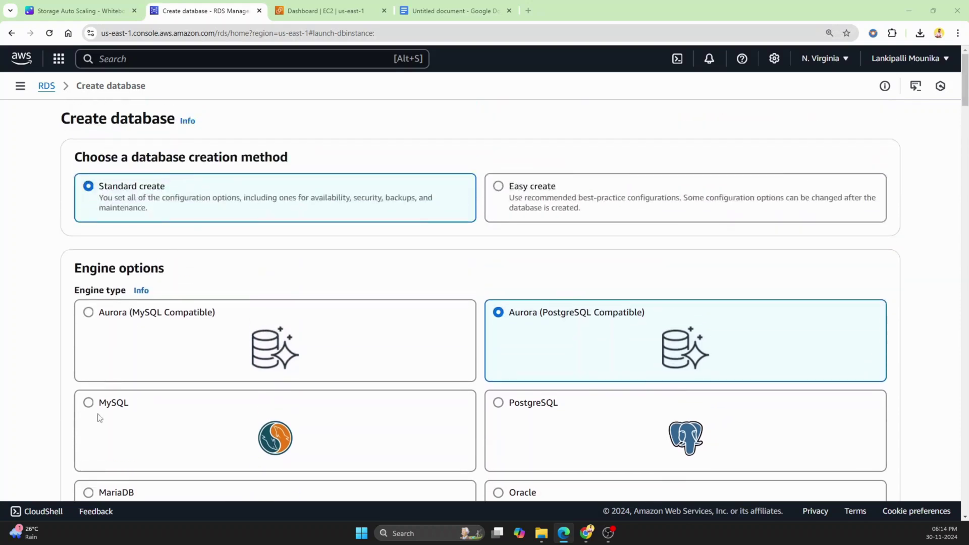
left_click(49, 90)
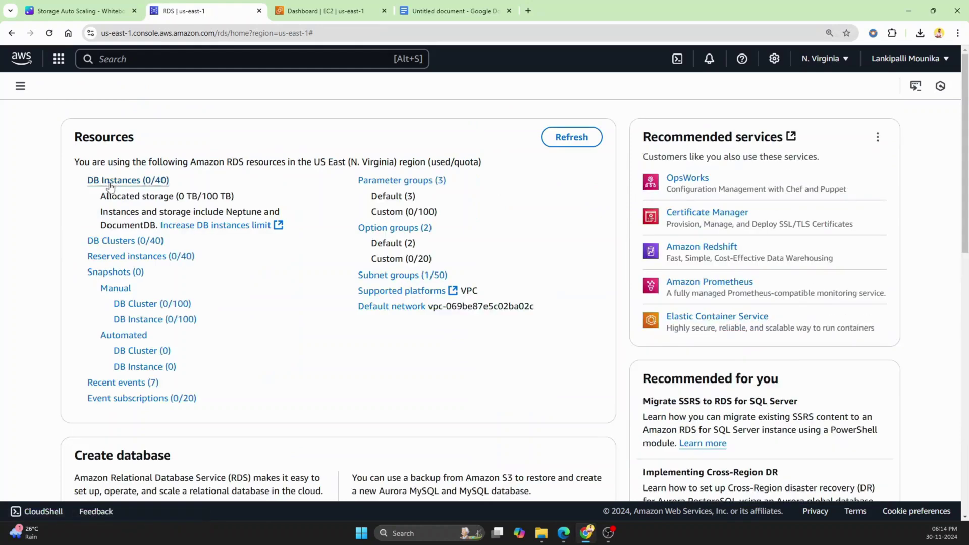
left_click(107, 181)
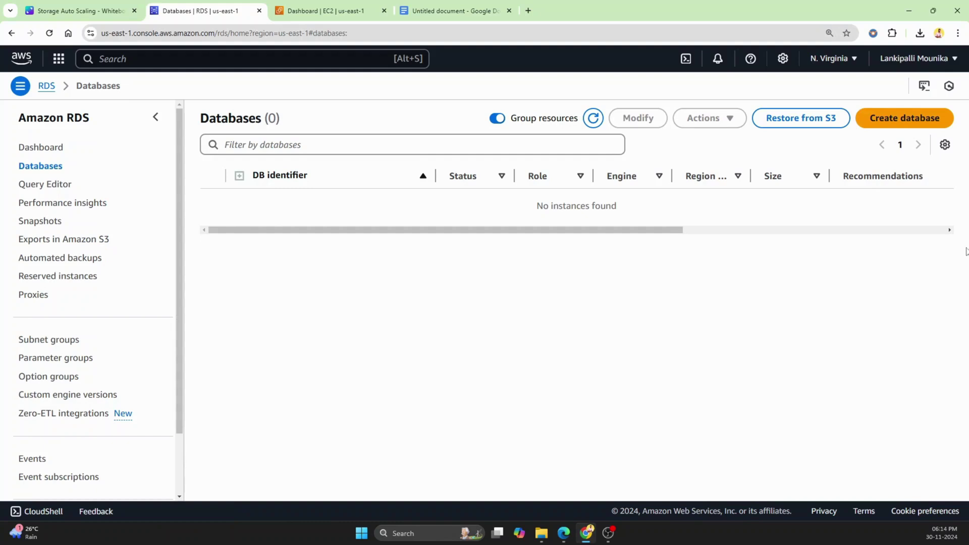
Start creating a database with the MySQL engine (Community edition, version 8.0.39).
left_click(910, 122)
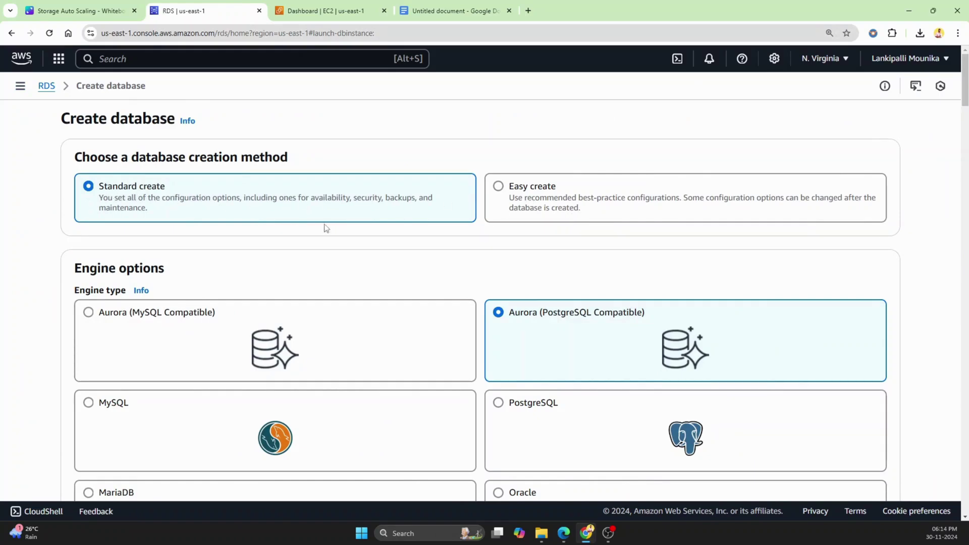
scroll(232, 227, "down", 3)
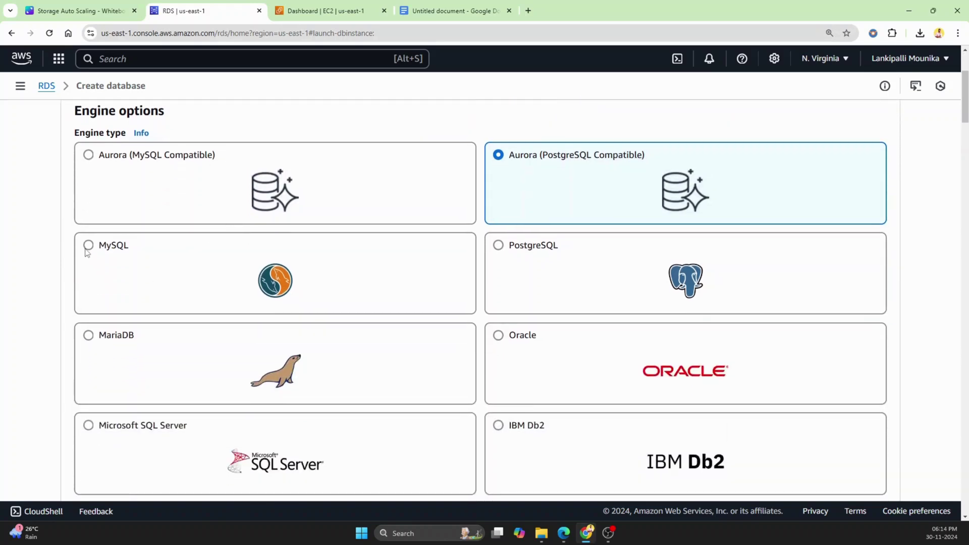
left_click(89, 245)
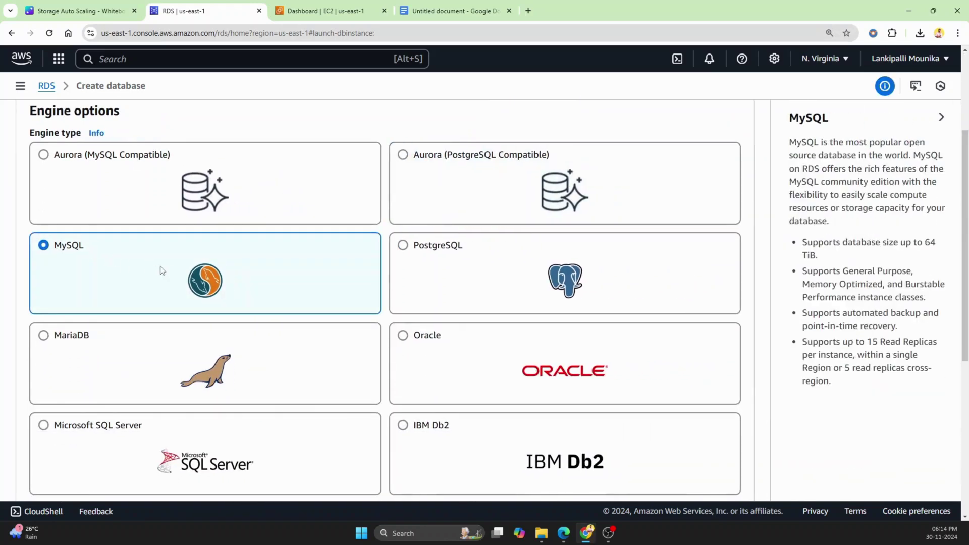
scroll(162, 270, "down", 3)
scroll(168, 271, "down", 4)
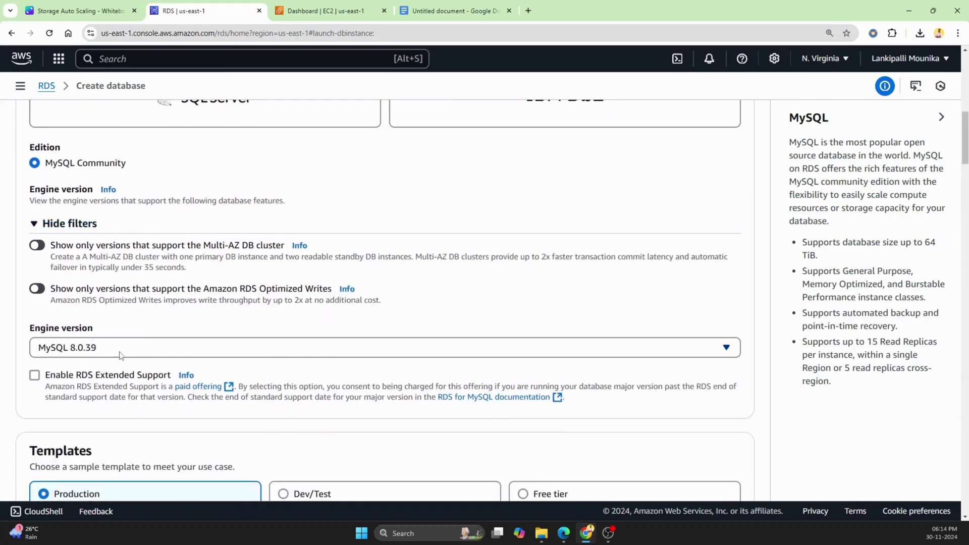
scroll(131, 353, "down", 3)
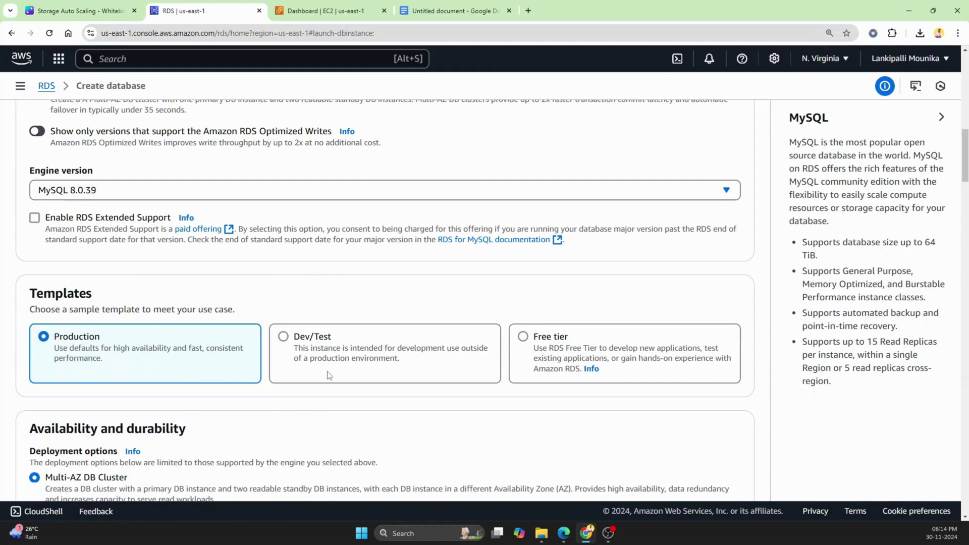
Settle on the Dev/Test template after comparing Free tier and Production.
left_click(283, 337)
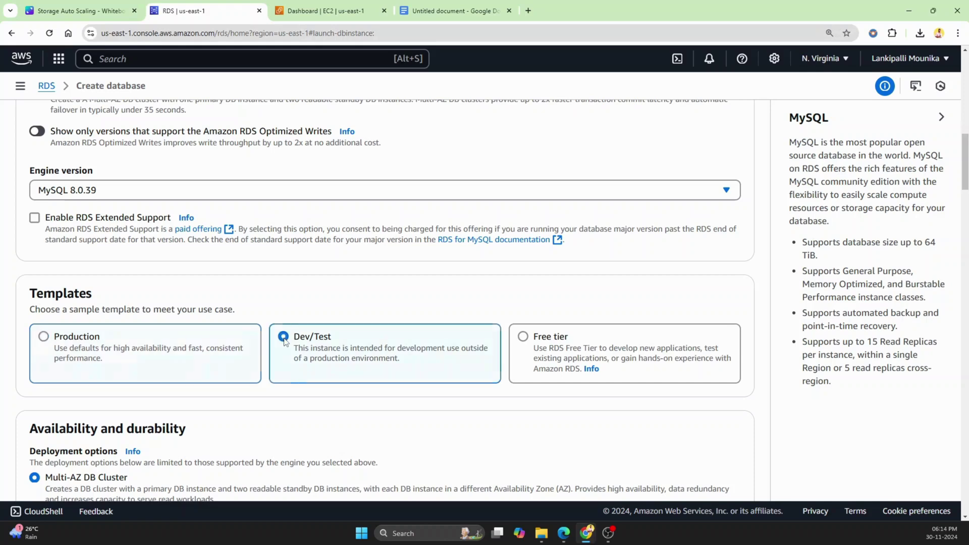
scroll(336, 333, "down", 2)
scroll(348, 293, "down", 1)
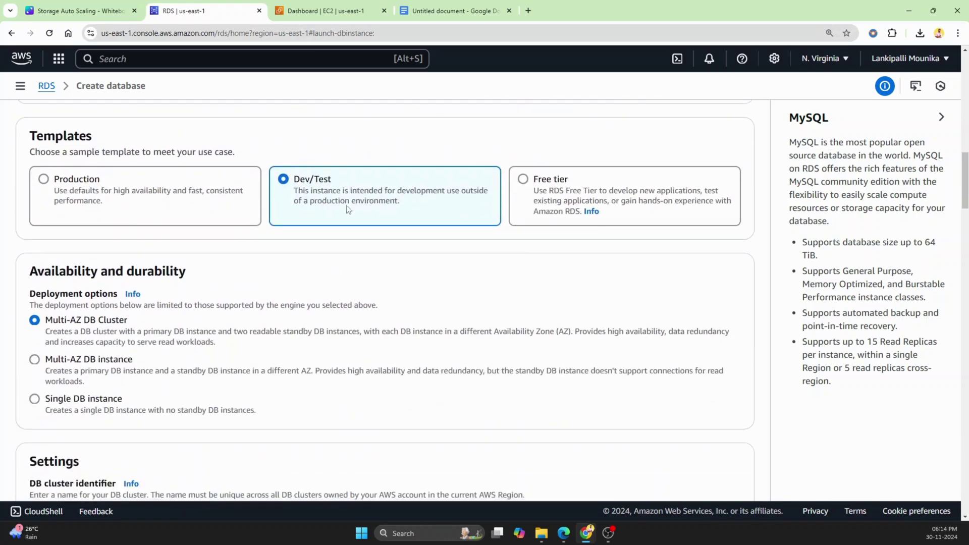
left_click(524, 180)
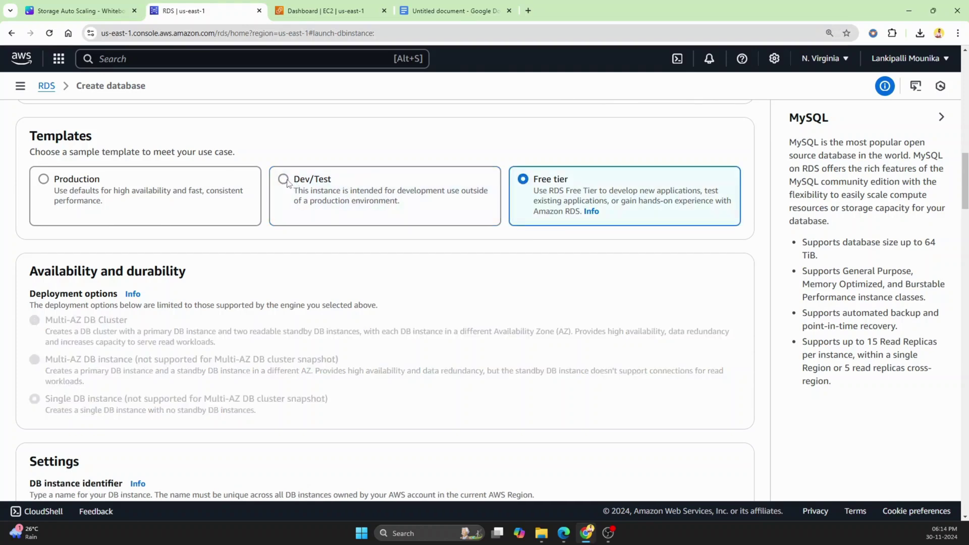
left_click(388, 197)
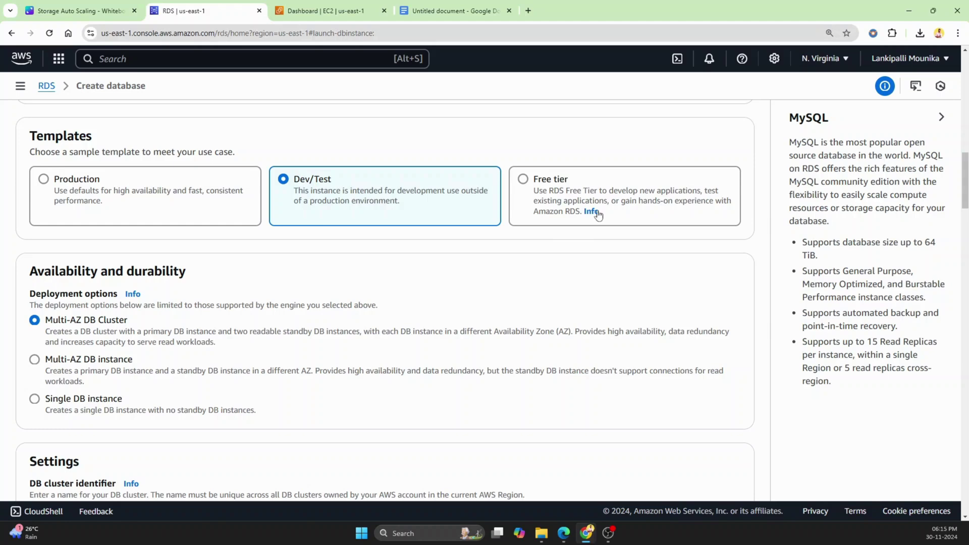
left_click(525, 185)
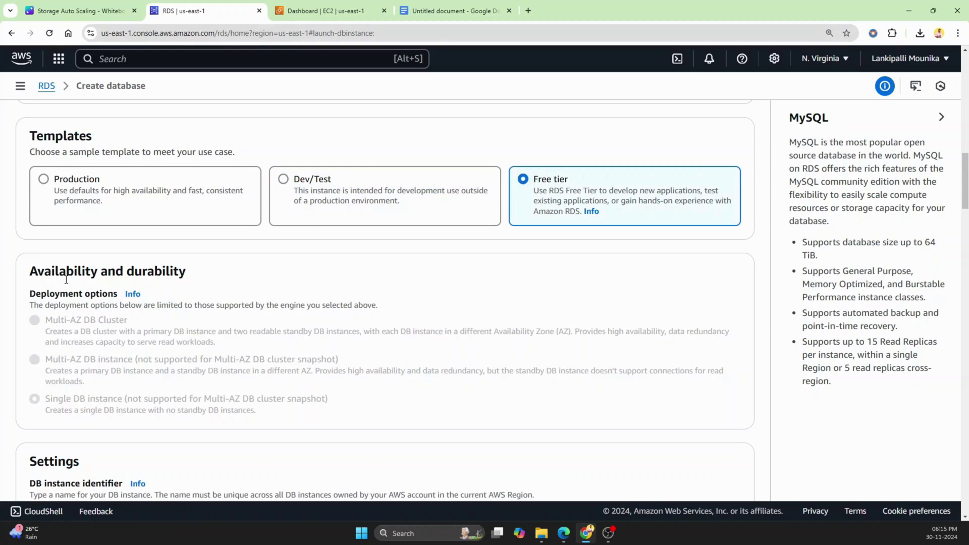
left_click(43, 183)
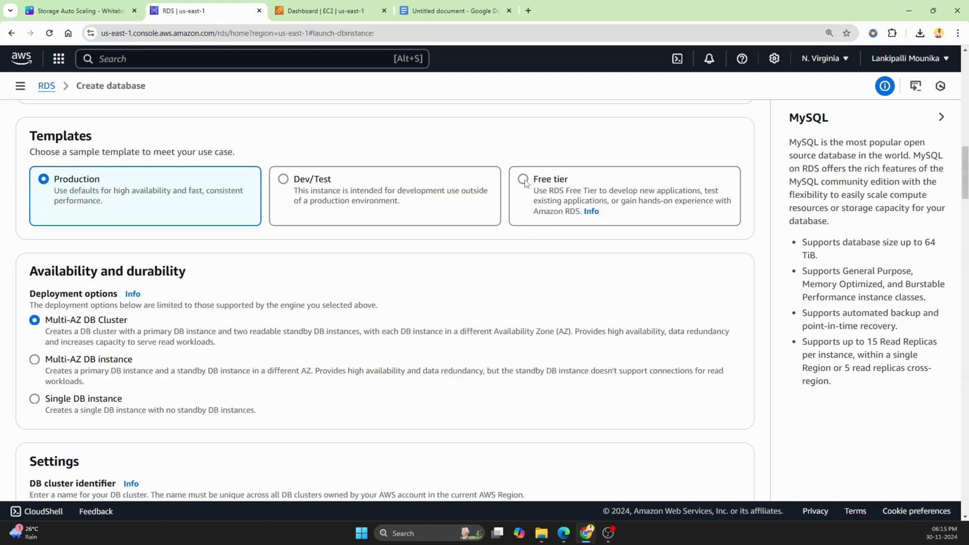
left_click(285, 184)
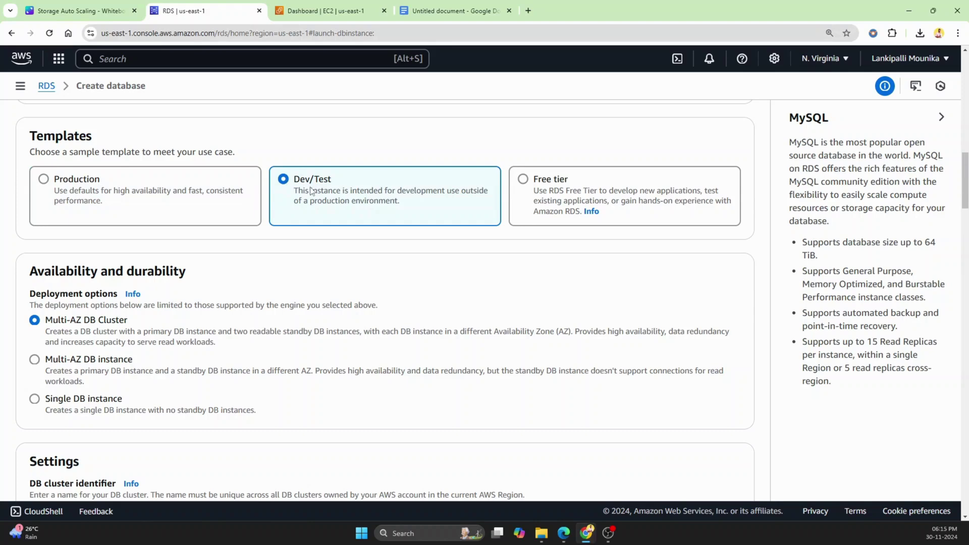
Choose Single DB instance under Availability and durability.
left_click_drag(31, 272, 188, 283)
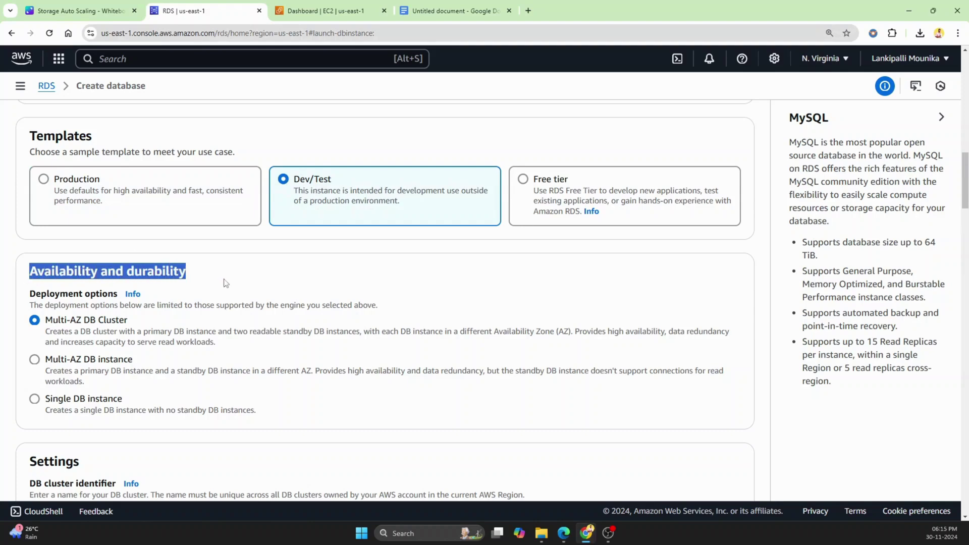
scroll(235, 283, "down", 1)
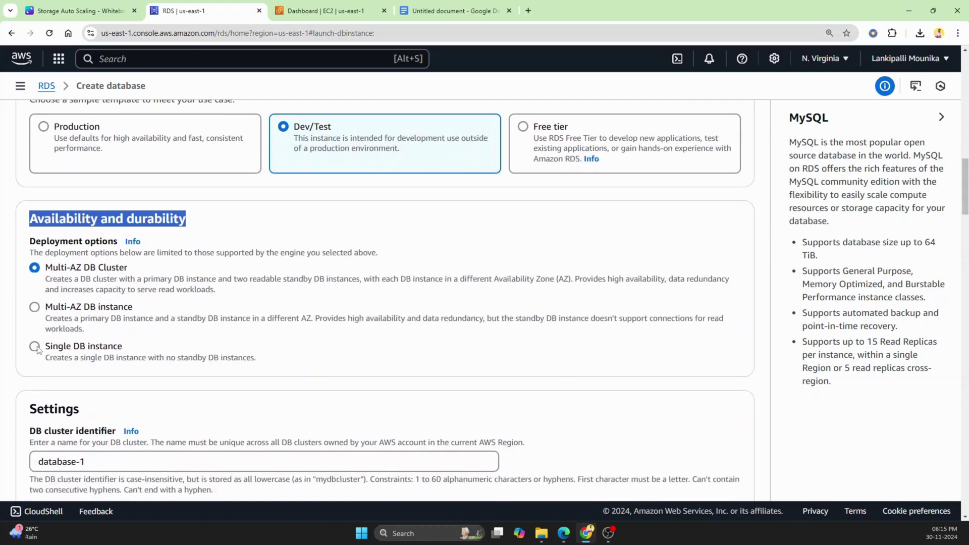
left_click(34, 346)
left_click(321, 362)
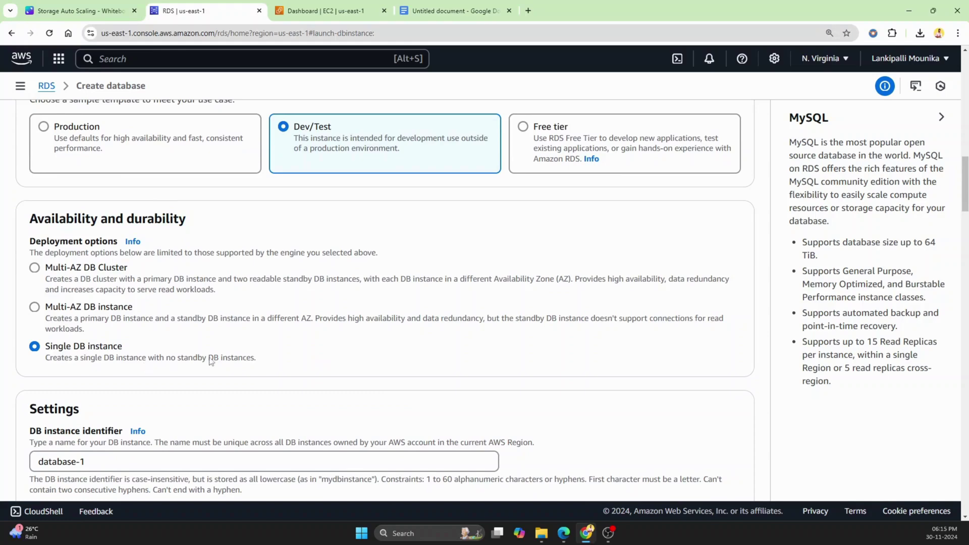
scroll(211, 360, "down", 2)
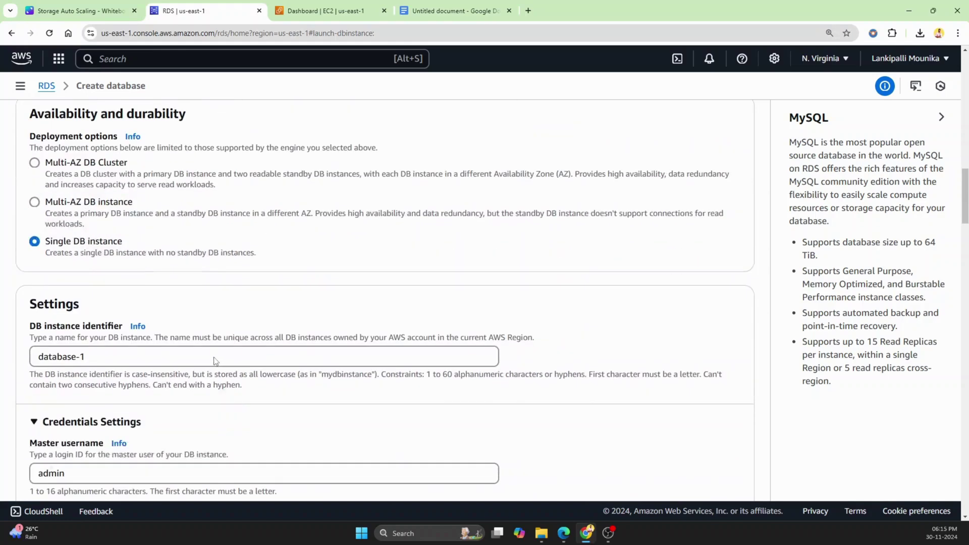
Replace the DB instance identifier database-1 with demo-db.
left_click(123, 358)
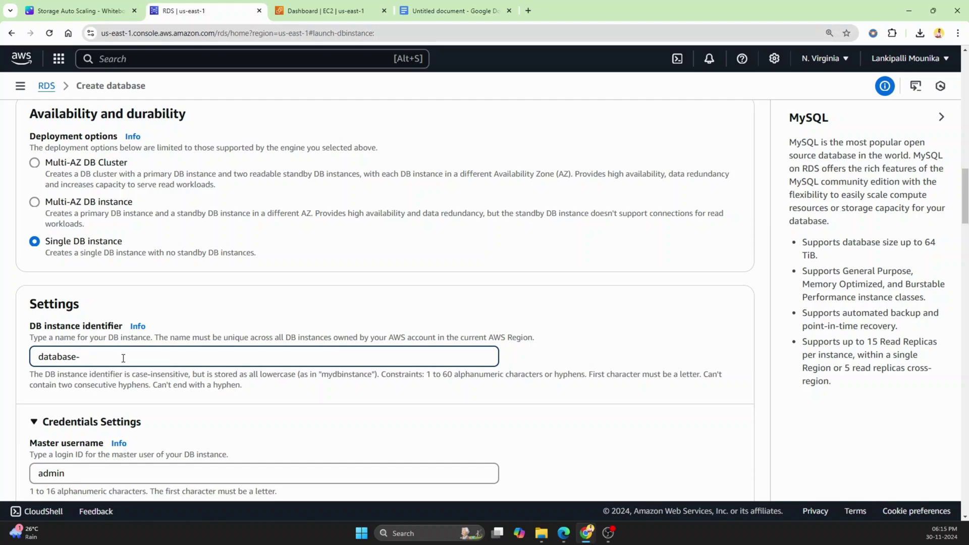
key("BackSpace")
key("BackSpace")
key("BackSpace")
key("BackSpace")
key("BackSpace")
key("BackSpace")
key("BackSpace")
key("BackSpace")
key("BackSpace")
type("demo")
type("db")
scroll(123, 357, "down", 3)
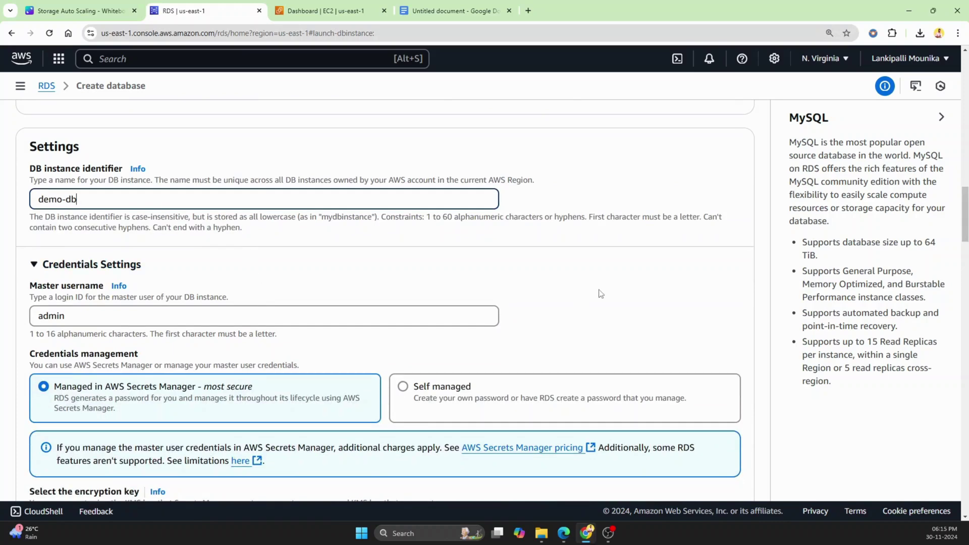
scroll(452, 245, "down", 2)
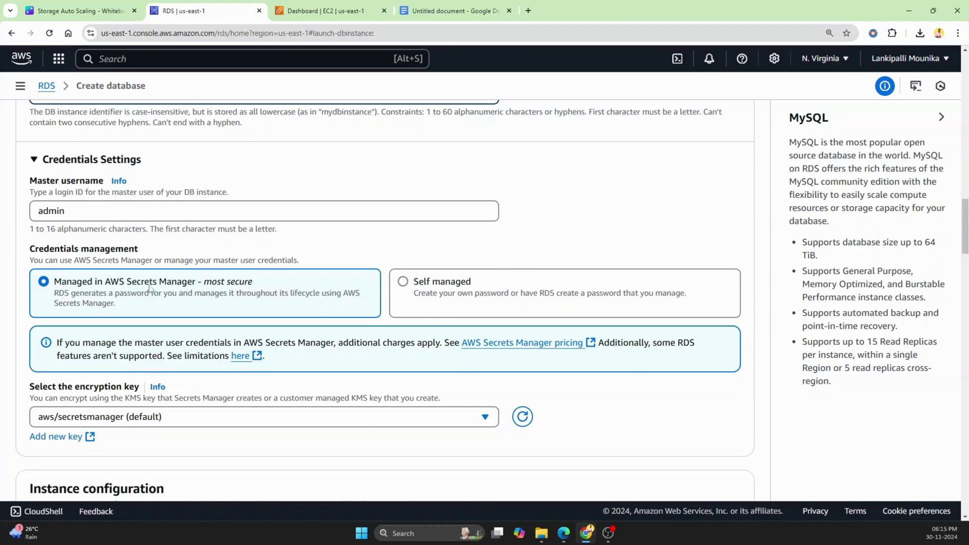
Switch to self-managed credentials and enter and confirm an eight-character master password.
left_click(403, 284)
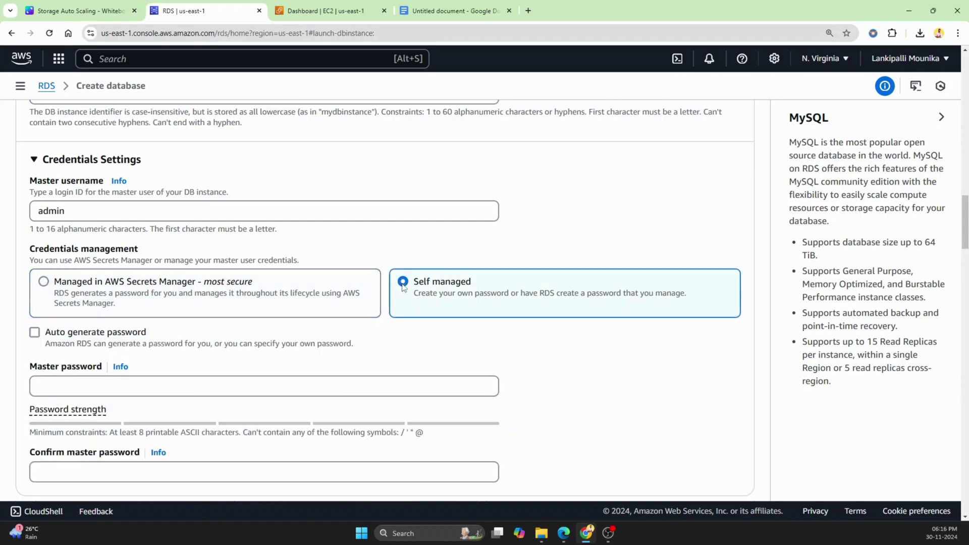
left_click(297, 387)
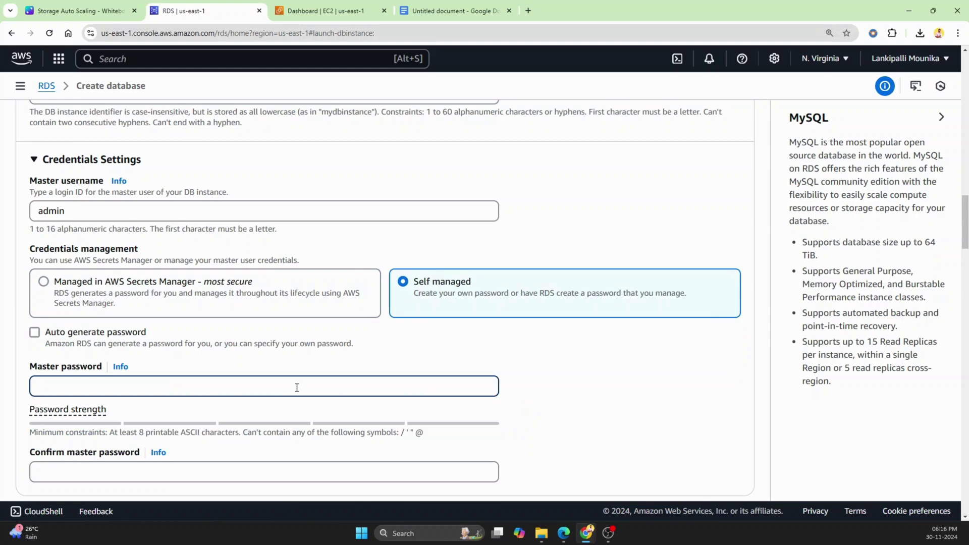
type("a")
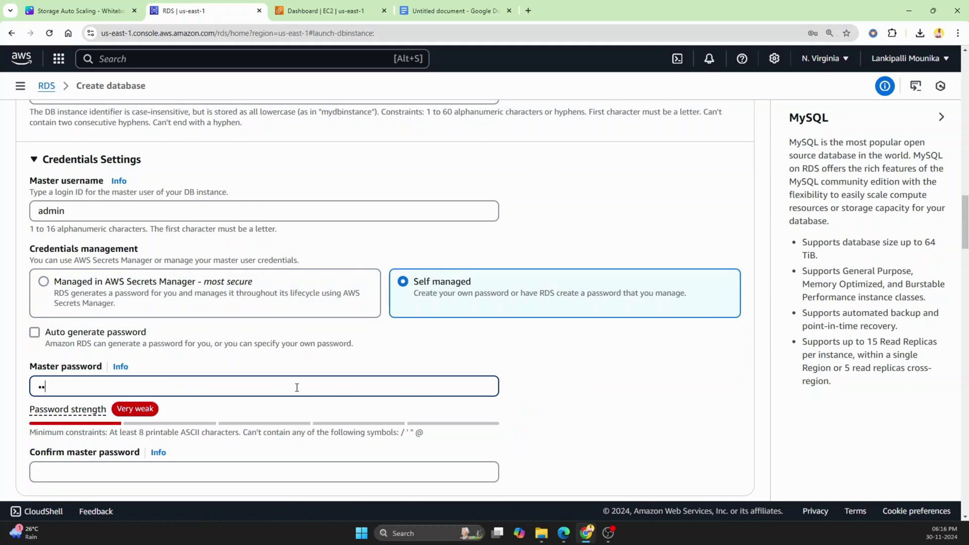
type("dmin12")
scroll(282, 386, "down", 2)
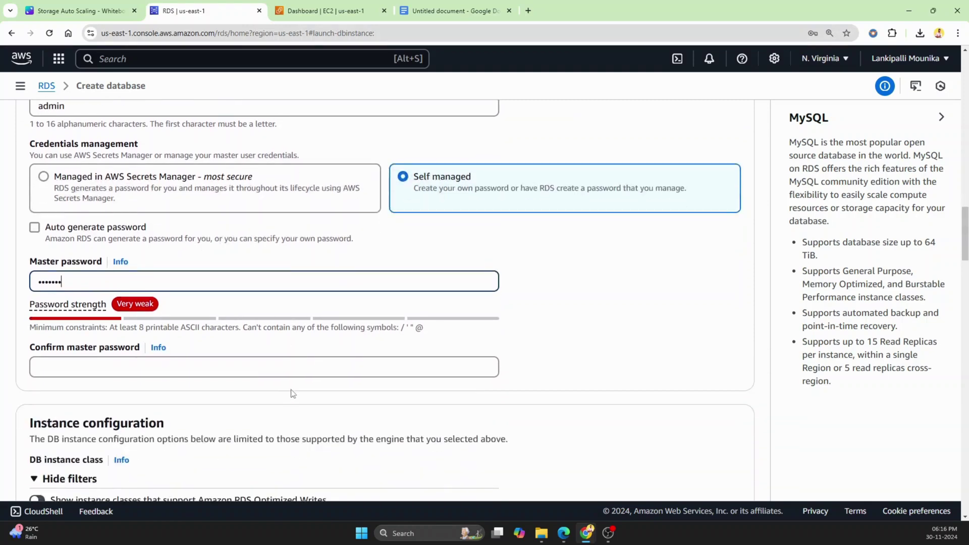
left_click(261, 374)
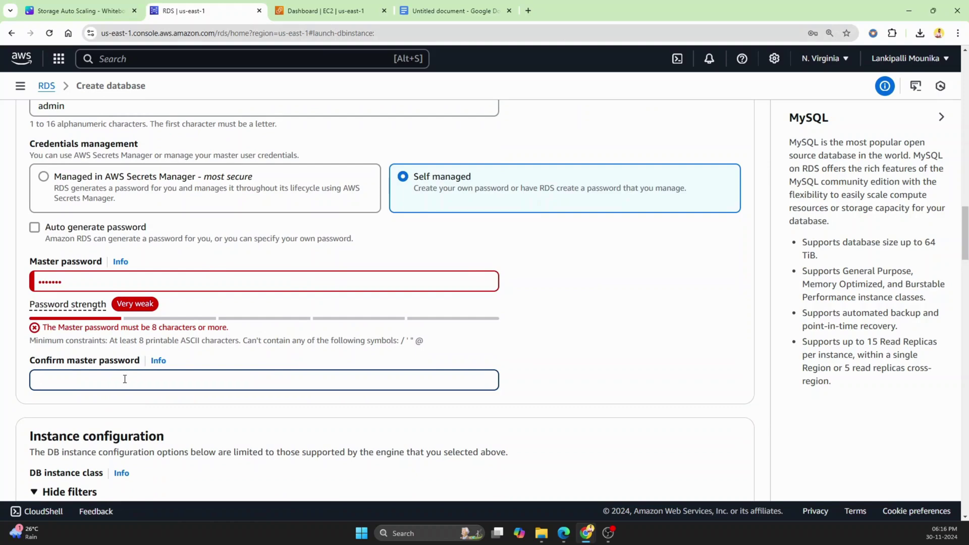
type("•••••")
left_click(114, 284)
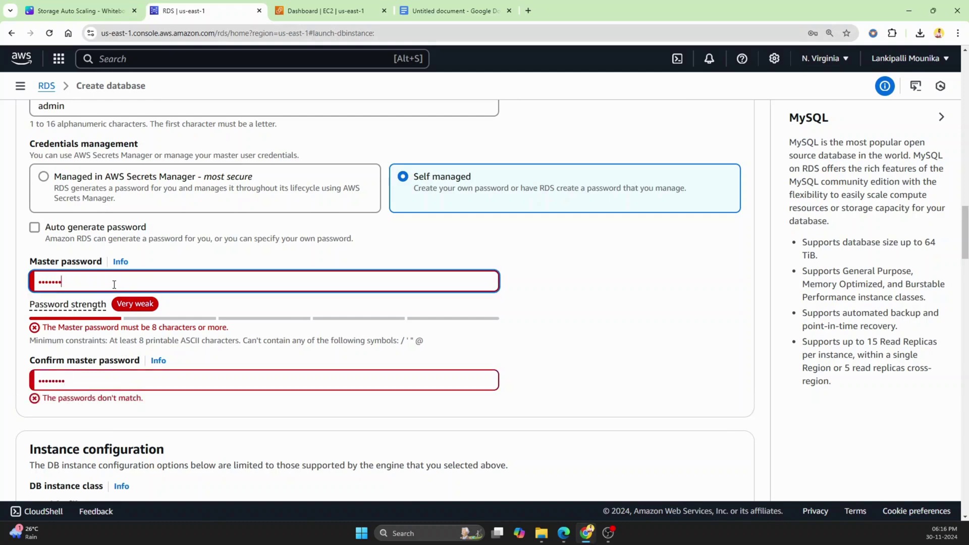
type("•")
scroll(593, 341, "down", 2)
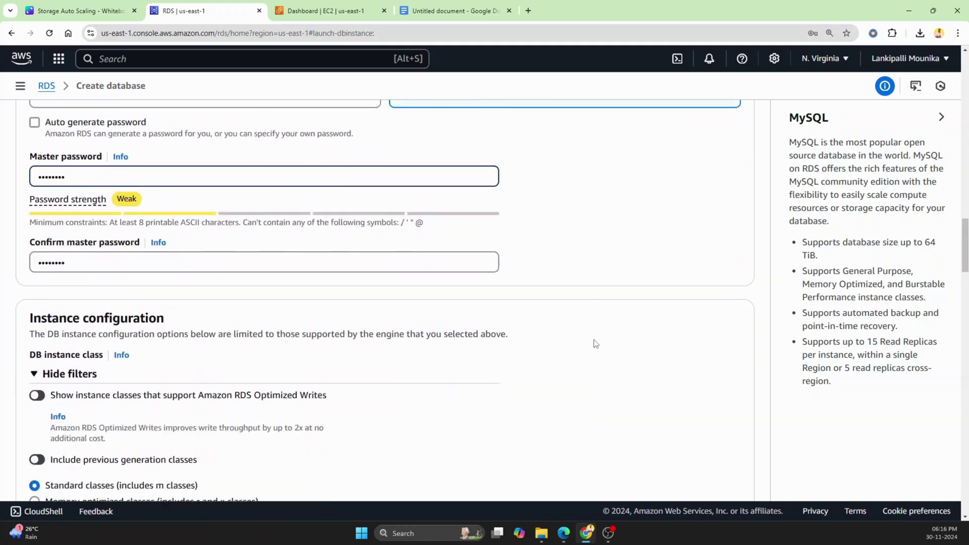
scroll(593, 343, "down", 1)
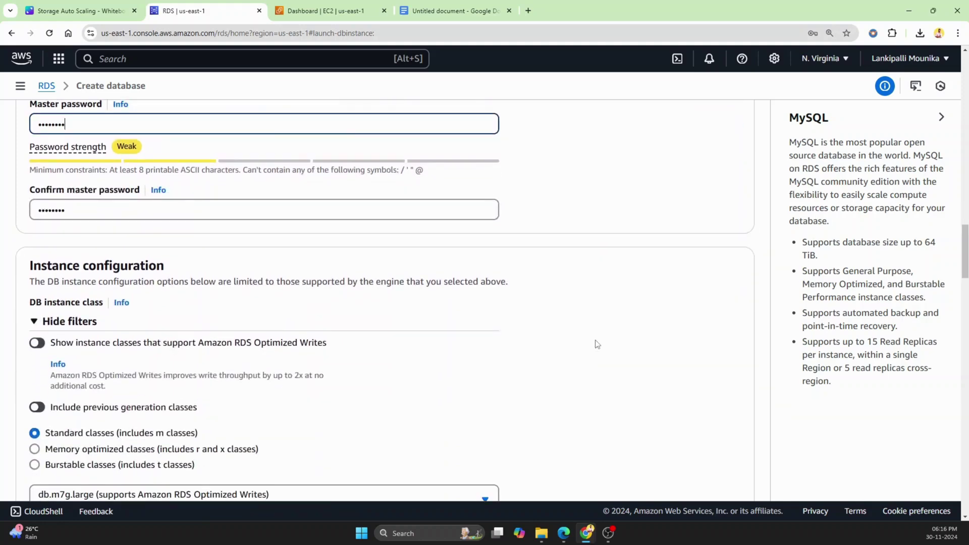
Select Burstable classes so the instance class is db.t3.micro (2 vCPUs, 1 GiB RAM).
scroll(597, 344, "down", 1)
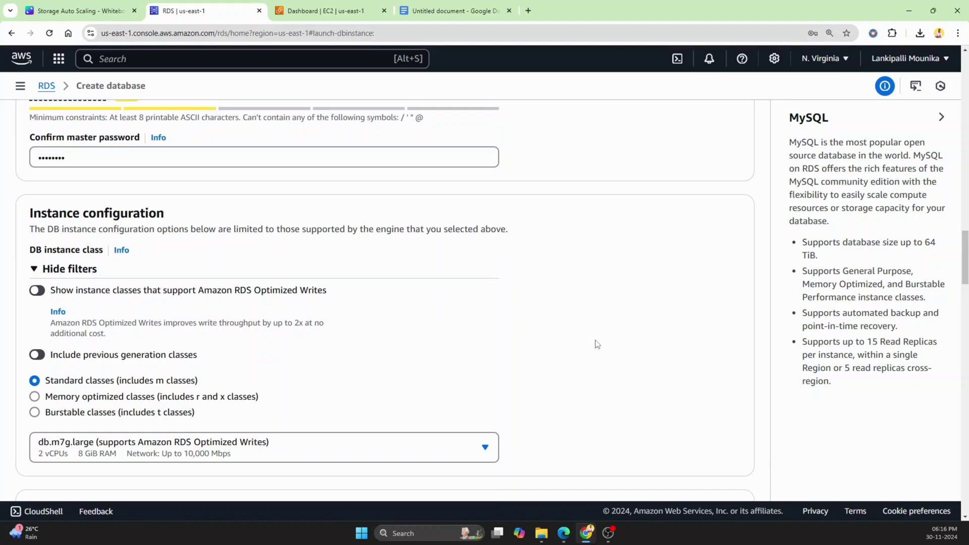
scroll(596, 344, "down", 1)
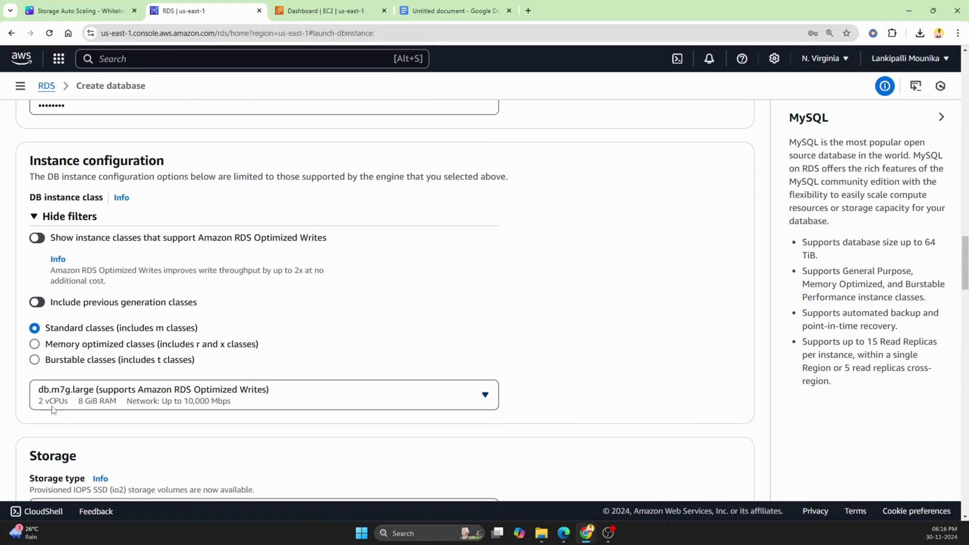
left_click(34, 344)
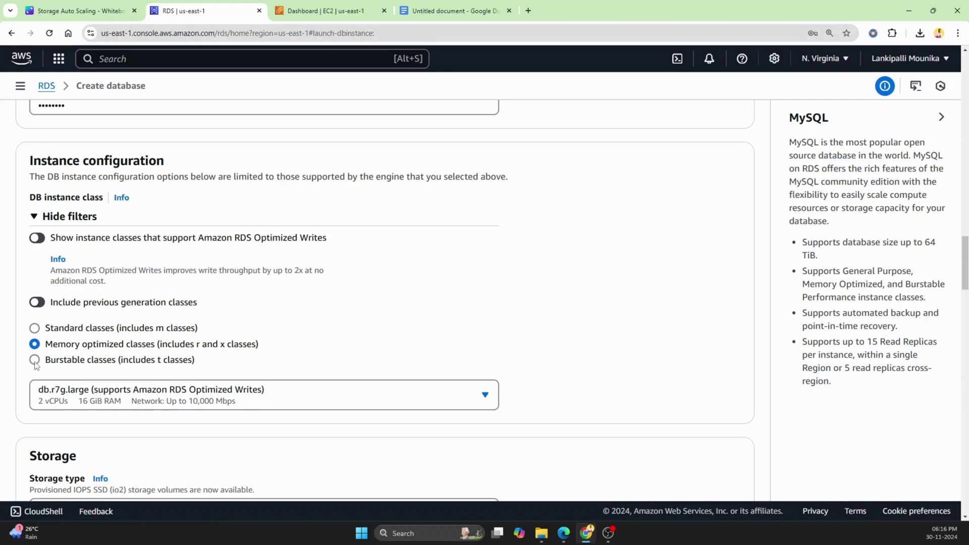
left_click(35, 361)
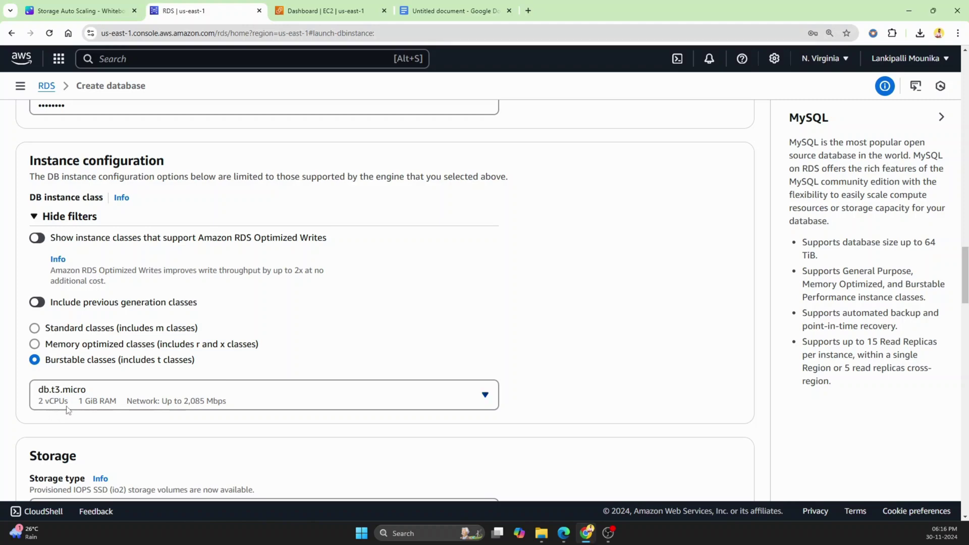
scroll(686, 388, "down", 3)
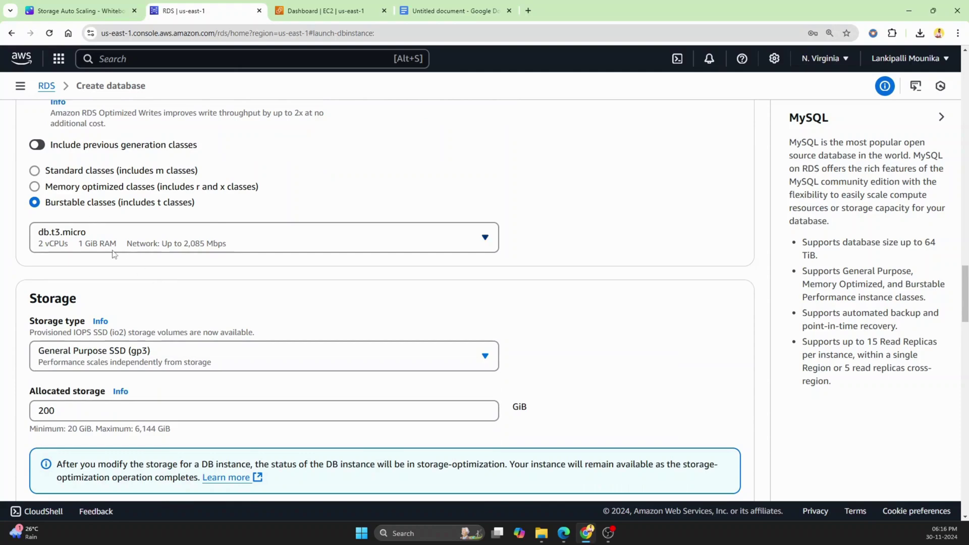
scroll(123, 271, "up", 2)
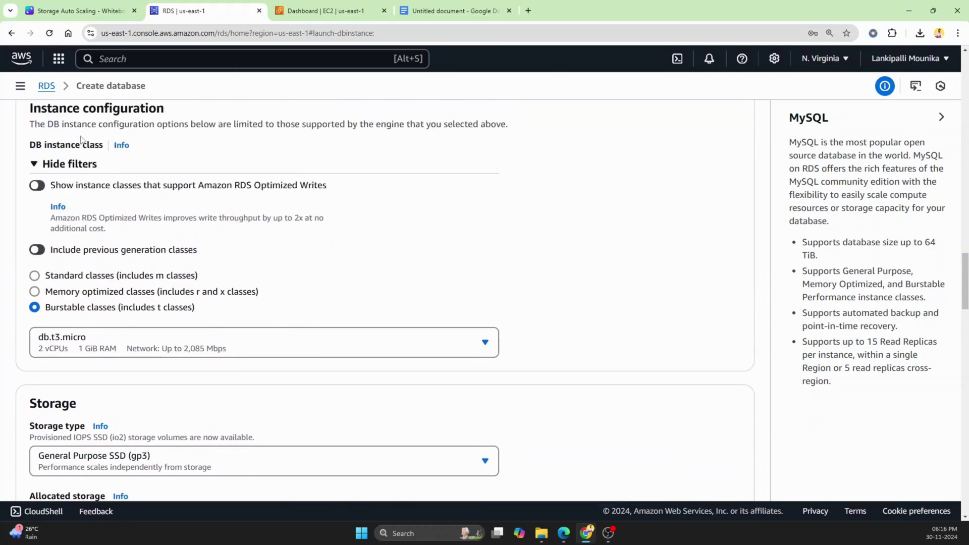
scroll(470, 331, "down", 1)
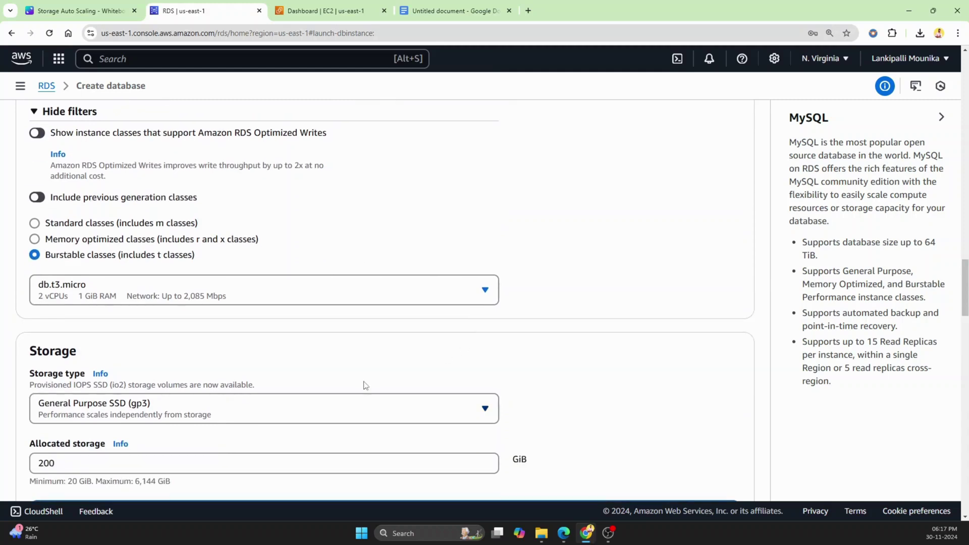
Reduce allocated storage to 20 GiB, keeping General Purpose SSD (gp3).
left_click(120, 463)
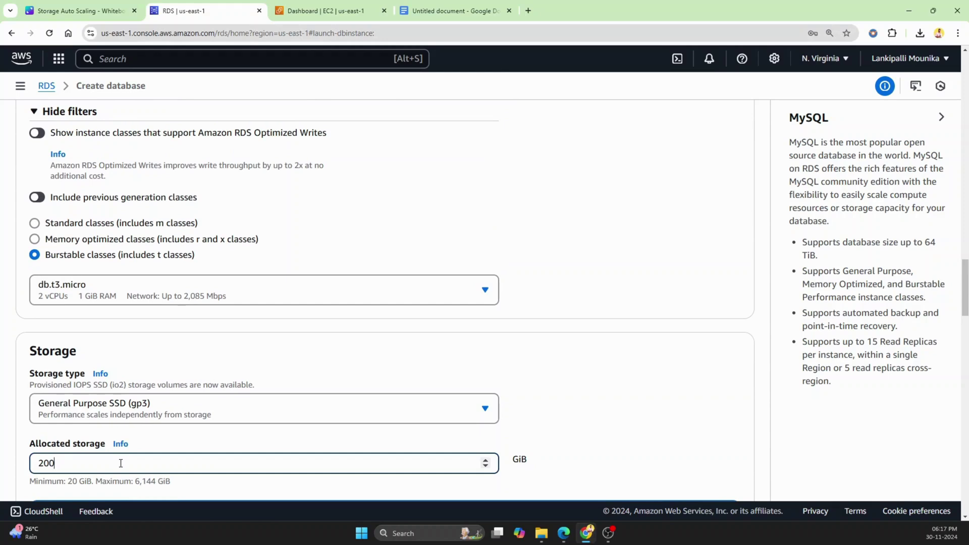
key("BackSpace")
left_click(285, 416)
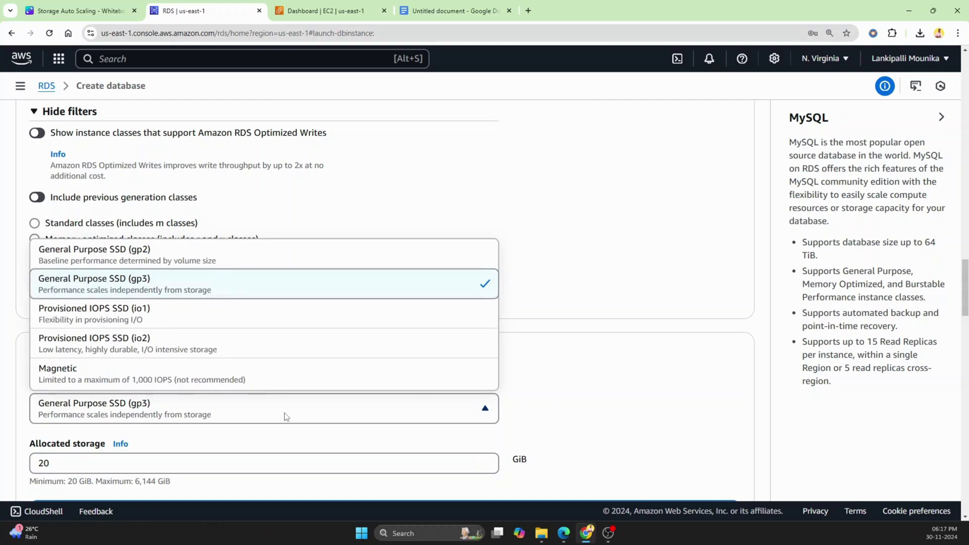
left_click(236, 288)
scroll(545, 439, "down", 3)
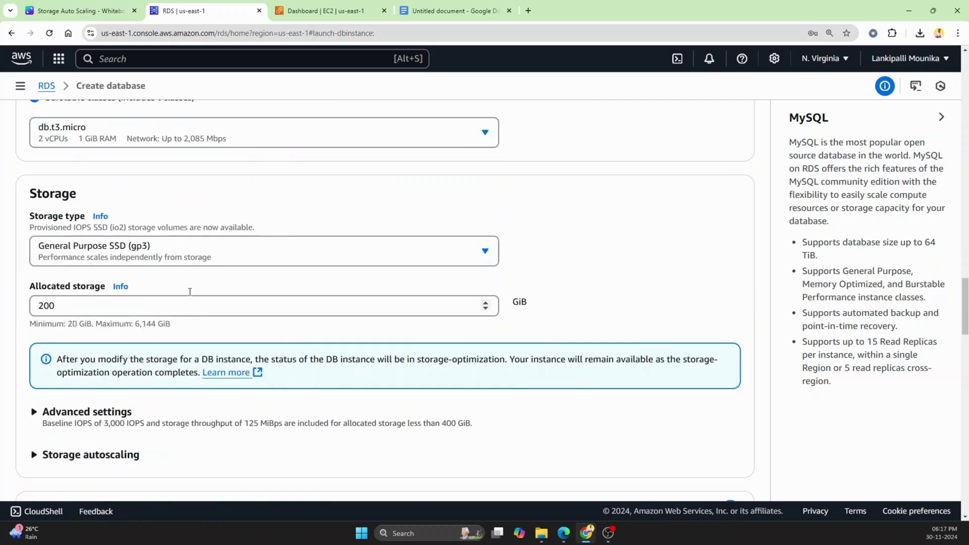
left_click(145, 304)
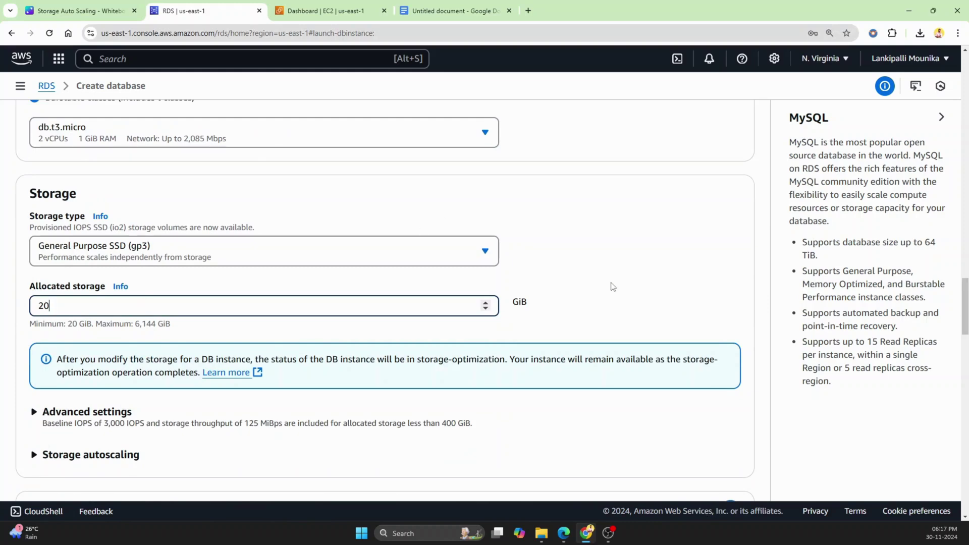
Expand Advanced settings and the Storage autoscaling options.
scroll(613, 287, "down", 2)
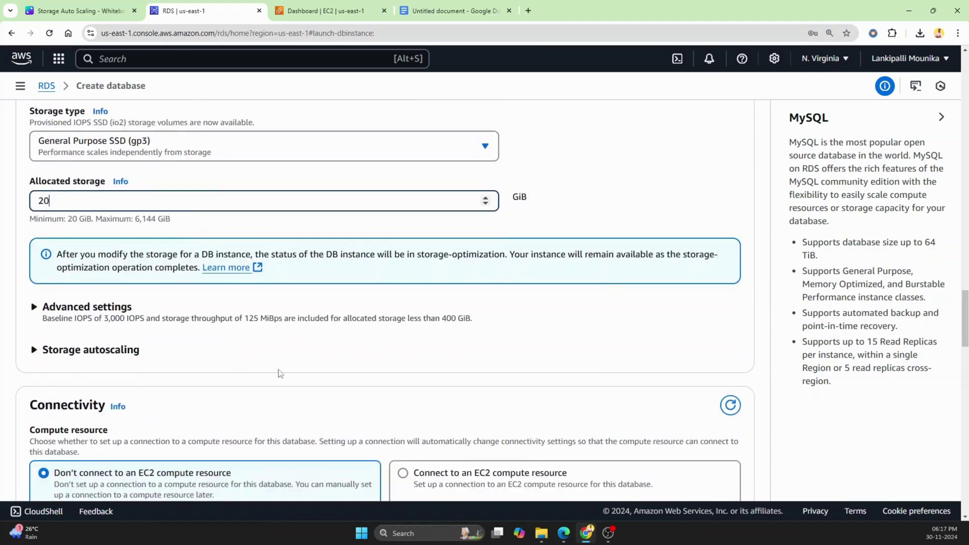
left_click(49, 310)
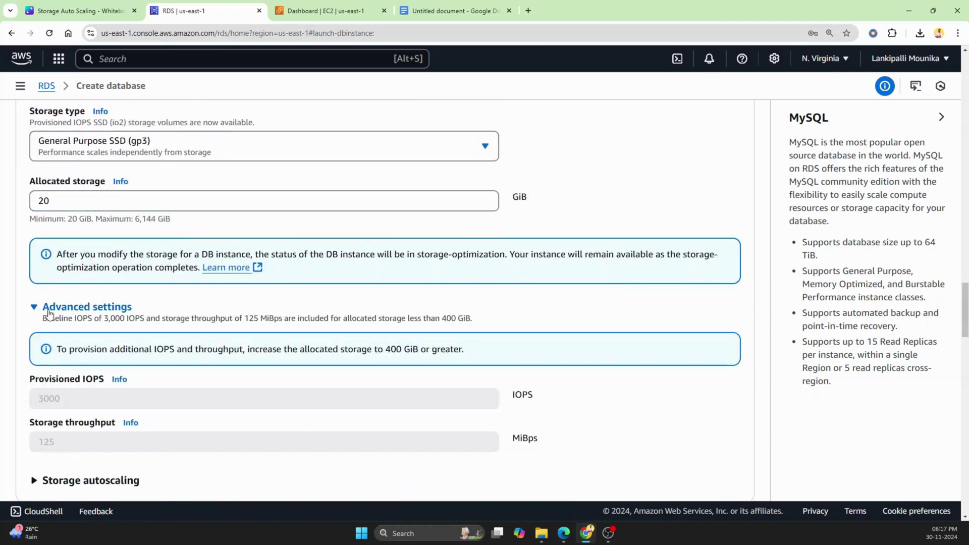
scroll(90, 328, "down", 1)
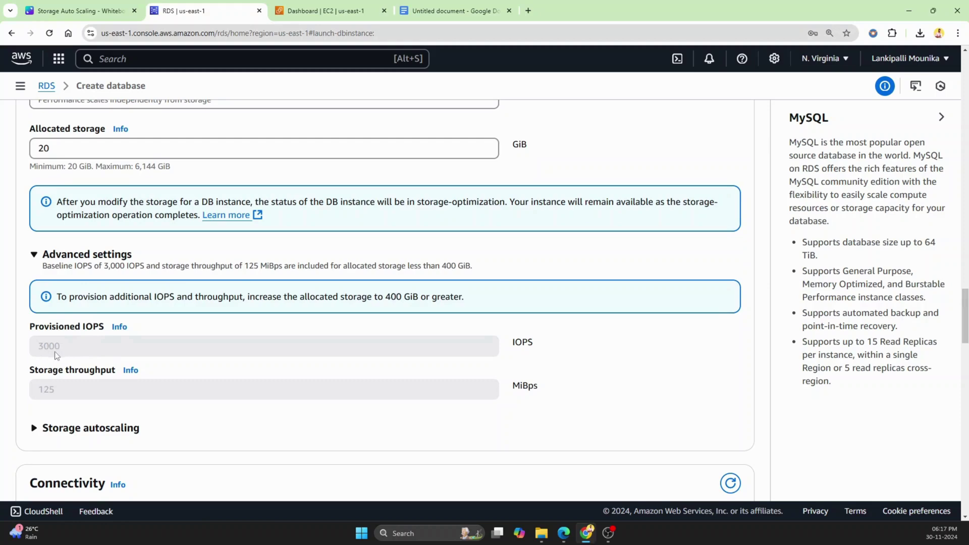
left_click(87, 429)
scroll(354, 430, "down", 2)
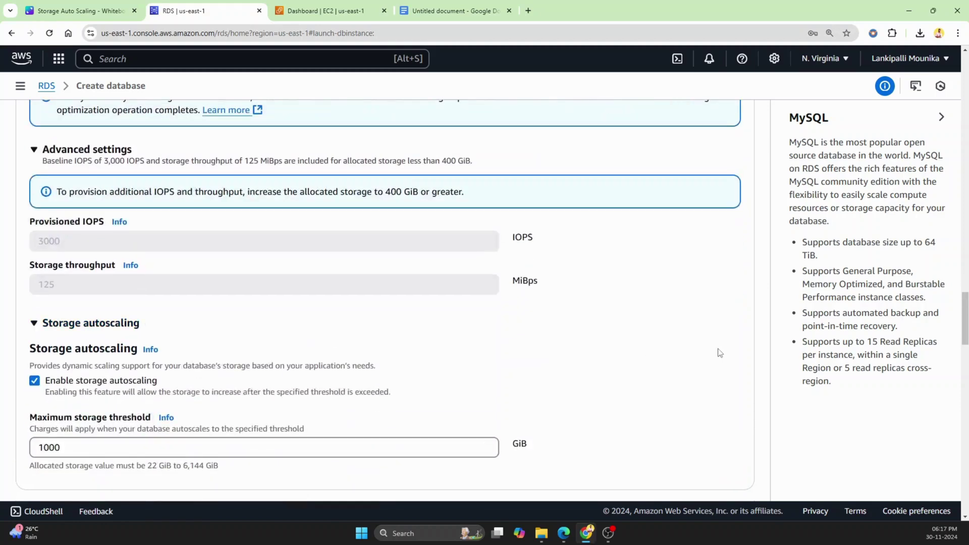
Check the 1000 GiB maximum storage threshold against the Canva autoscaling diagrams.
left_click(66, 10)
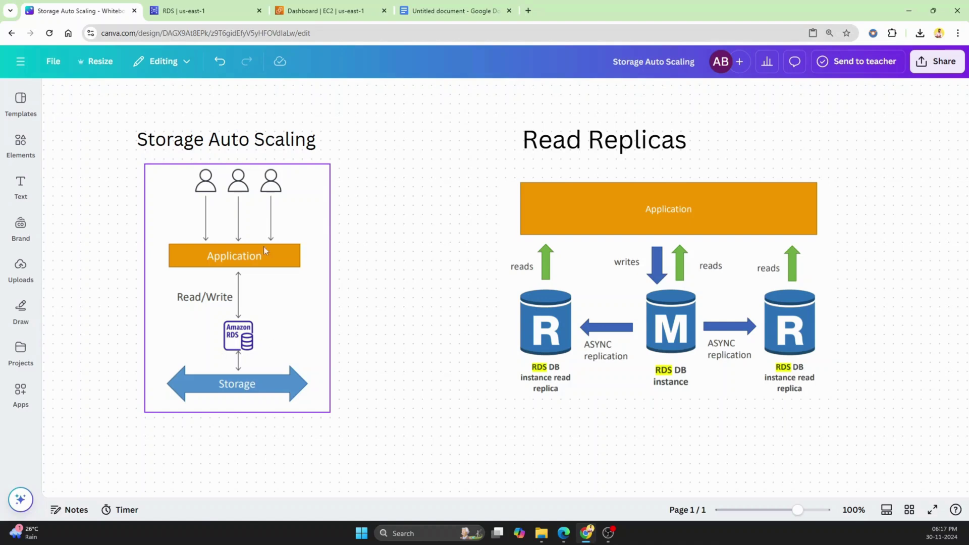
left_click(184, 11)
scroll(222, 295, "down", 2)
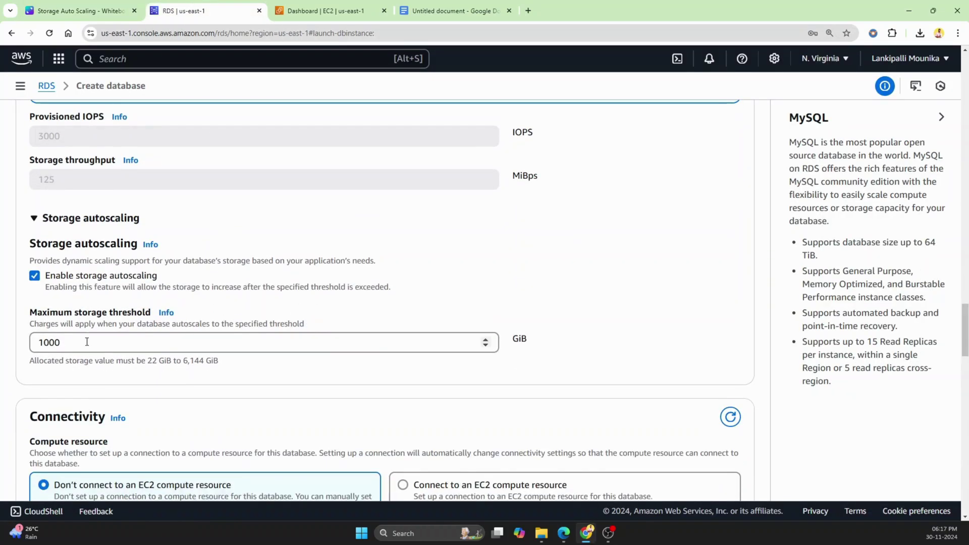
left_click_drag(75, 344, 28, 347)
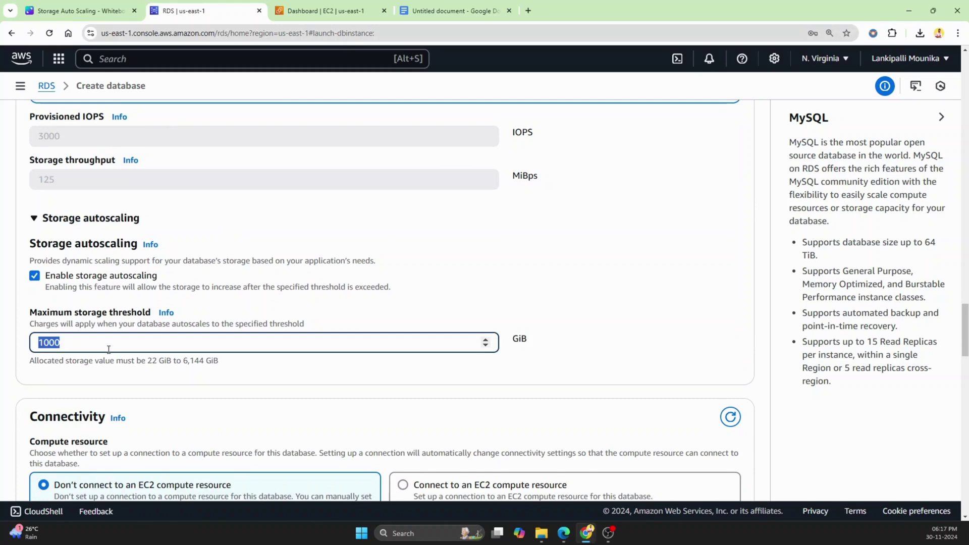
left_click(108, 342)
left_click(95, 7)
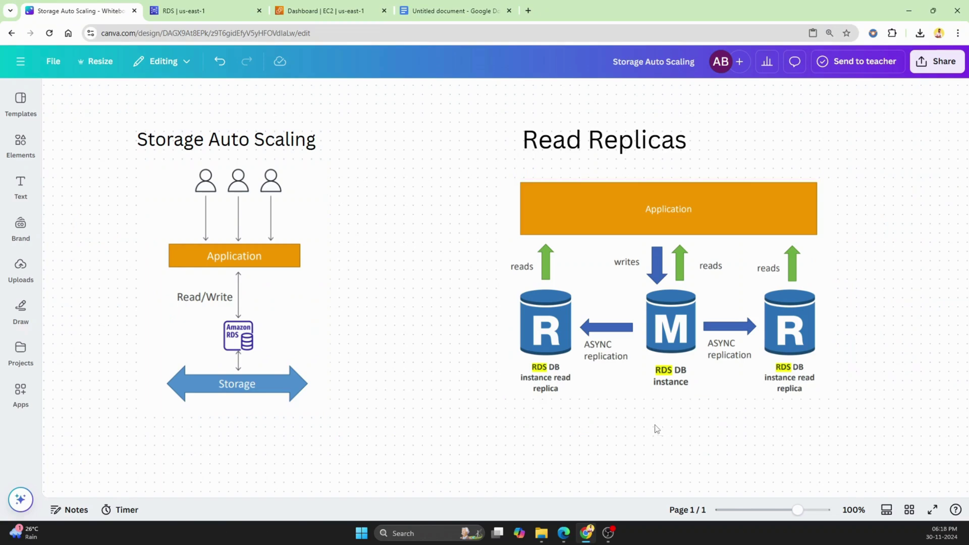
left_click(20, 223)
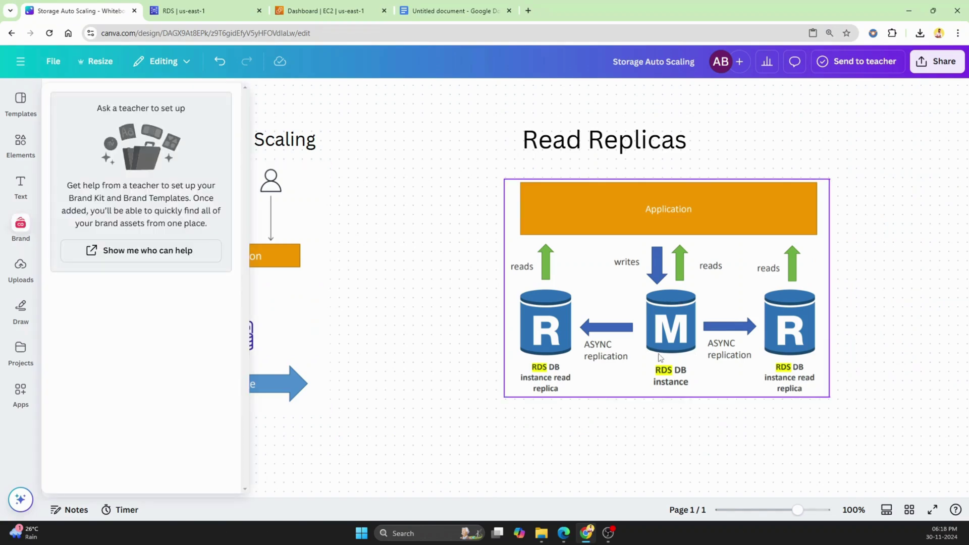
left_click(397, 337)
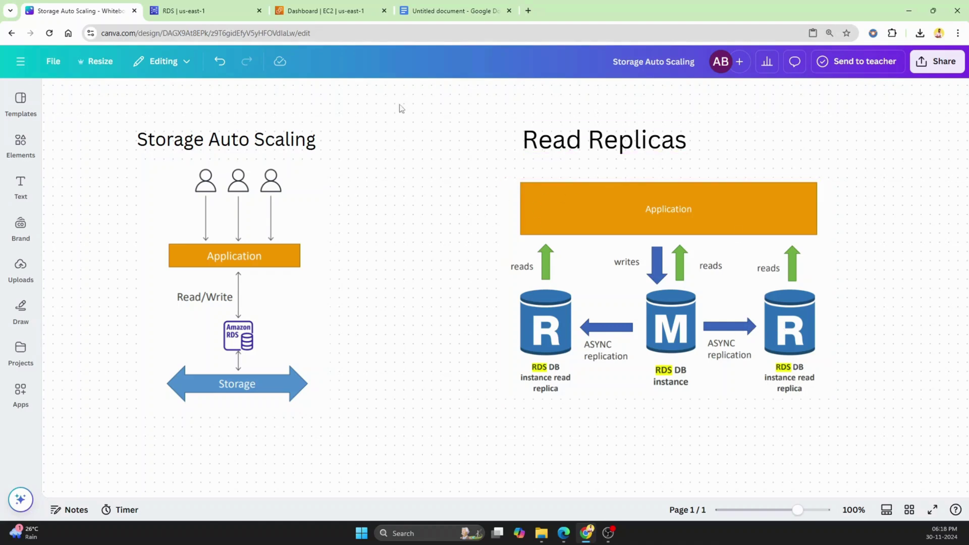
left_click(191, 13)
scroll(623, 348, "down", 2)
scroll(504, 308, "down", 1)
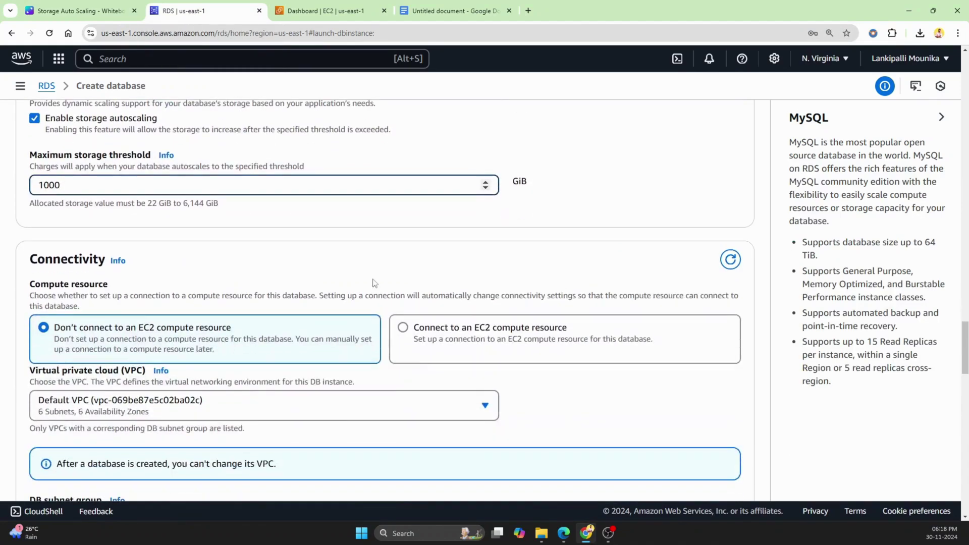
scroll(206, 277, "up", 2)
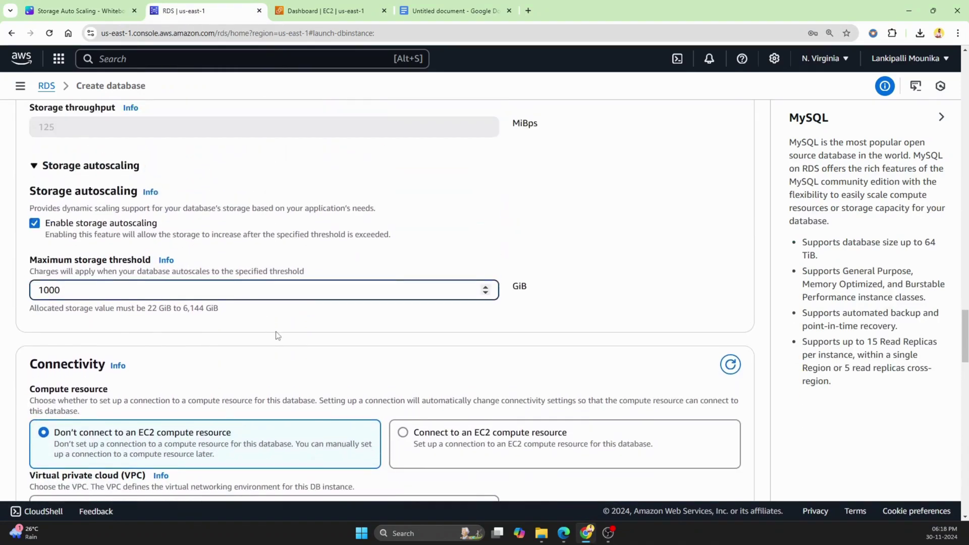
scroll(303, 327, "down", 1)
scroll(318, 308, "down", 1)
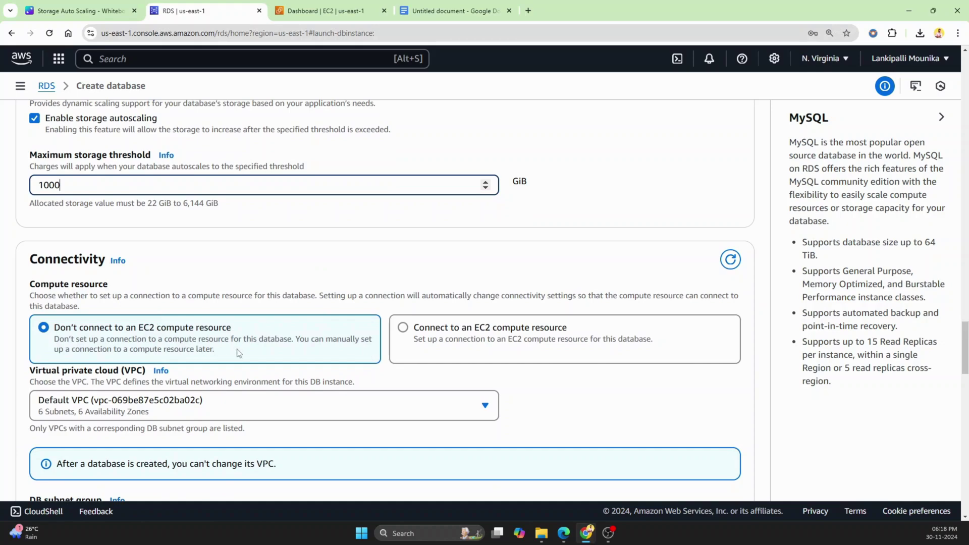
scroll(239, 353, "down", 1)
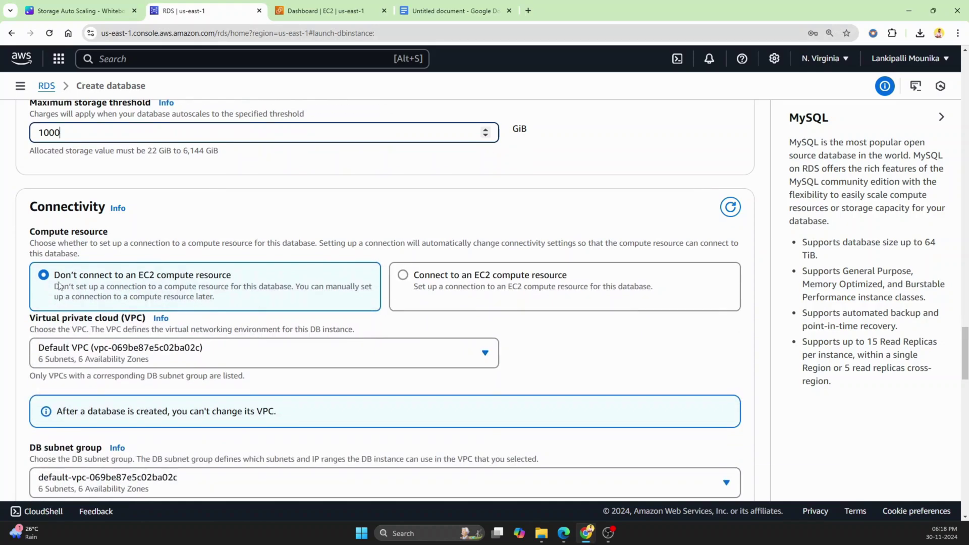
scroll(288, 293, "down", 1)
scroll(287, 292, "down", 4)
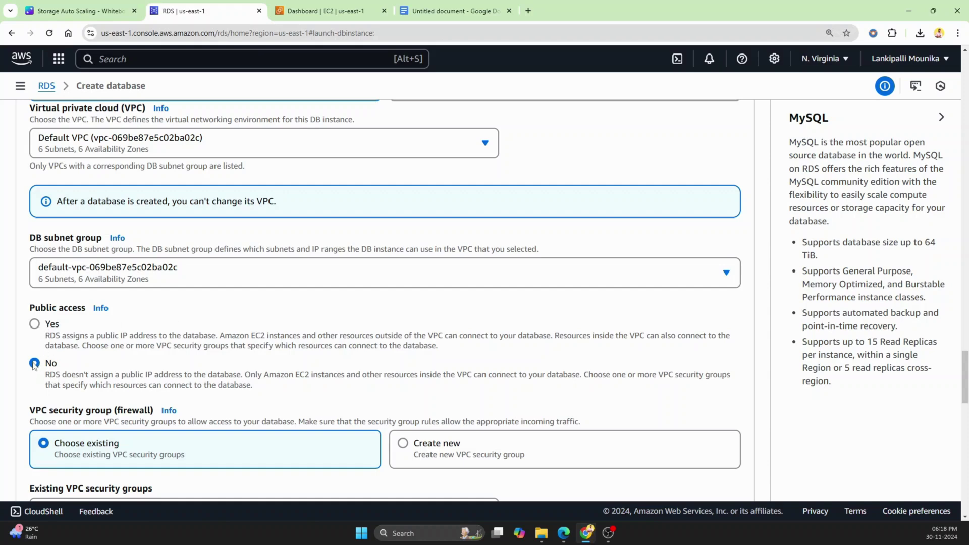
scroll(41, 367, "down", 2)
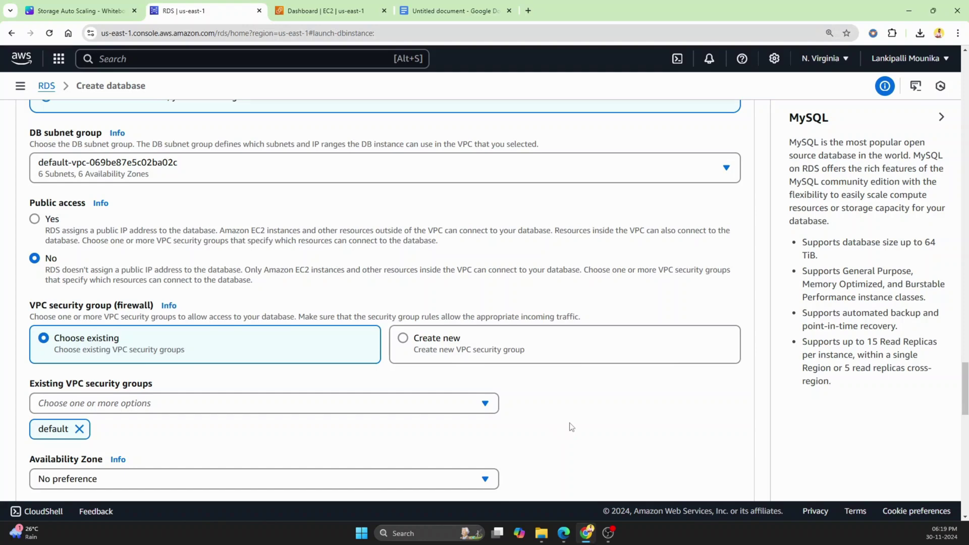
left_click(311, 405)
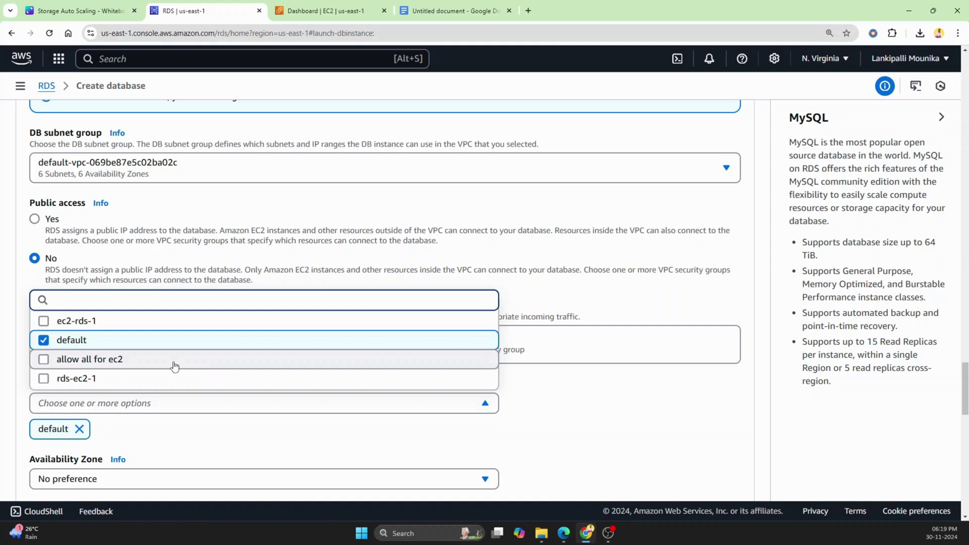
Use only the 'allow all for ec2' security group, removing default.
left_click(173, 363)
left_click(79, 430)
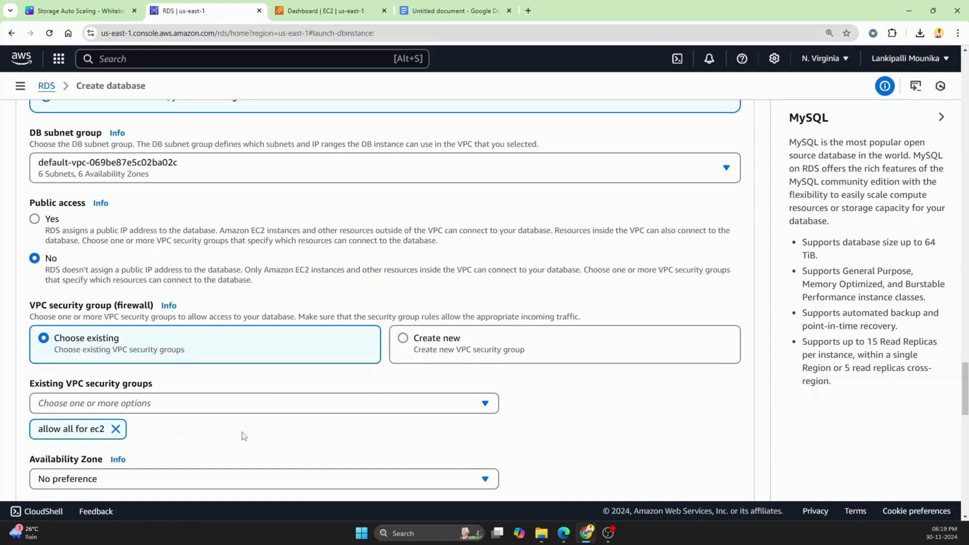
scroll(651, 454, "down", 2)
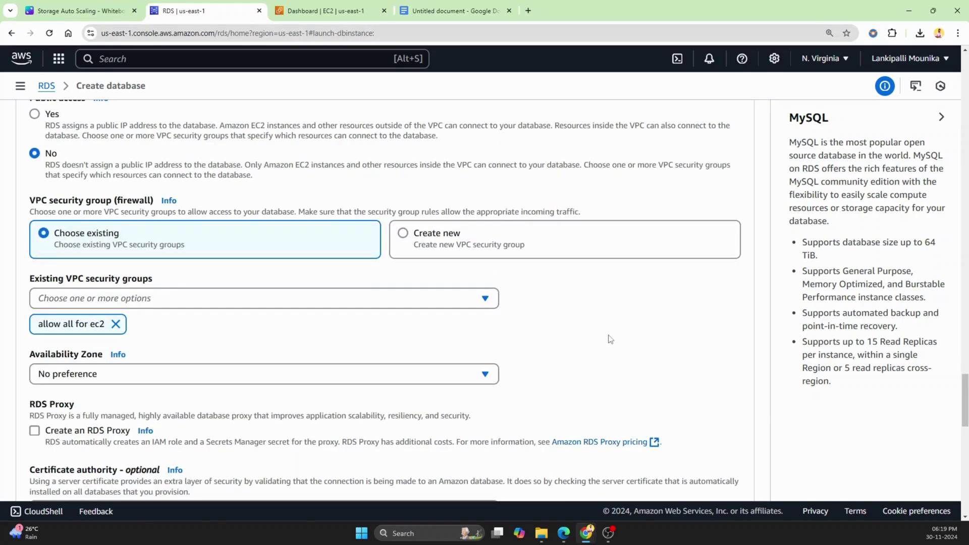
Set the Availability Zone to us-east-1a.
left_click(462, 380)
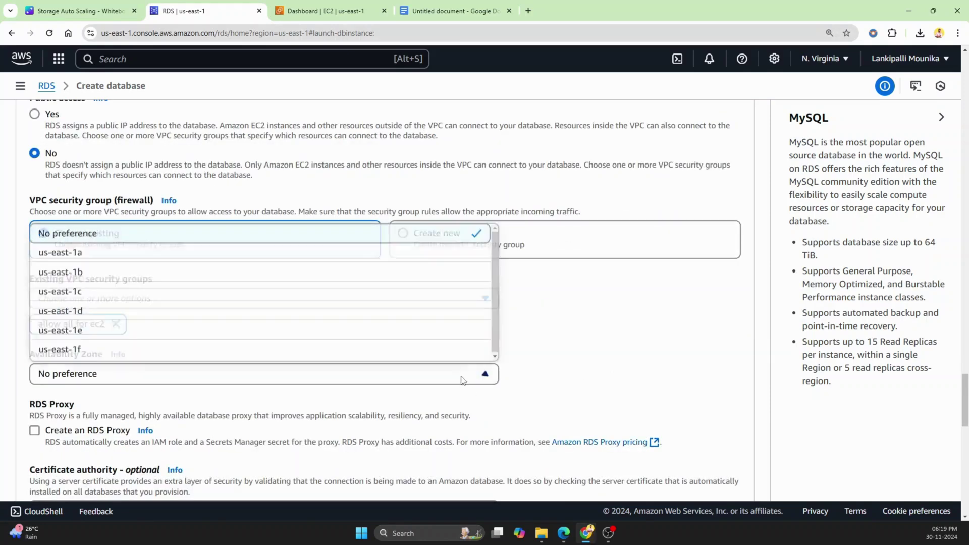
left_click(235, 261)
left_click(243, 375)
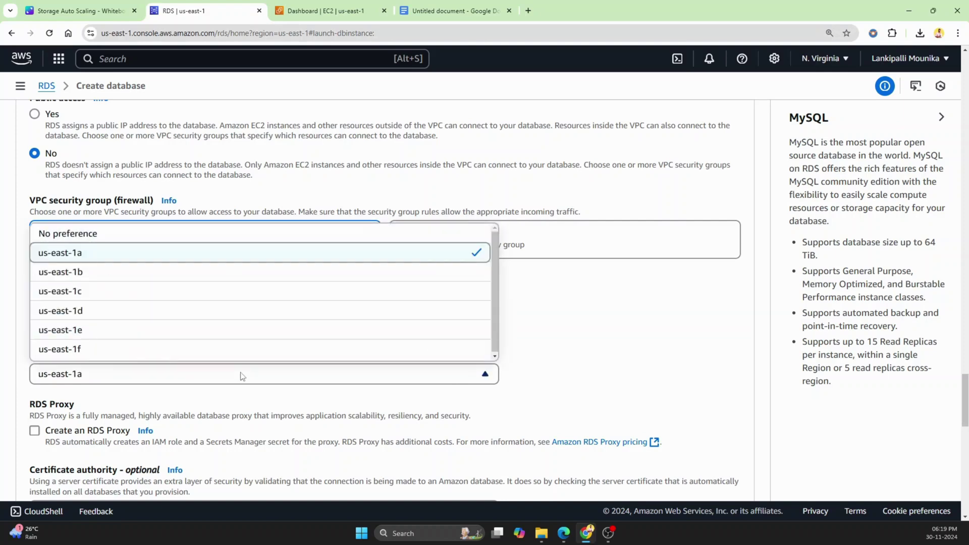
scroll(607, 356, "down", 3)
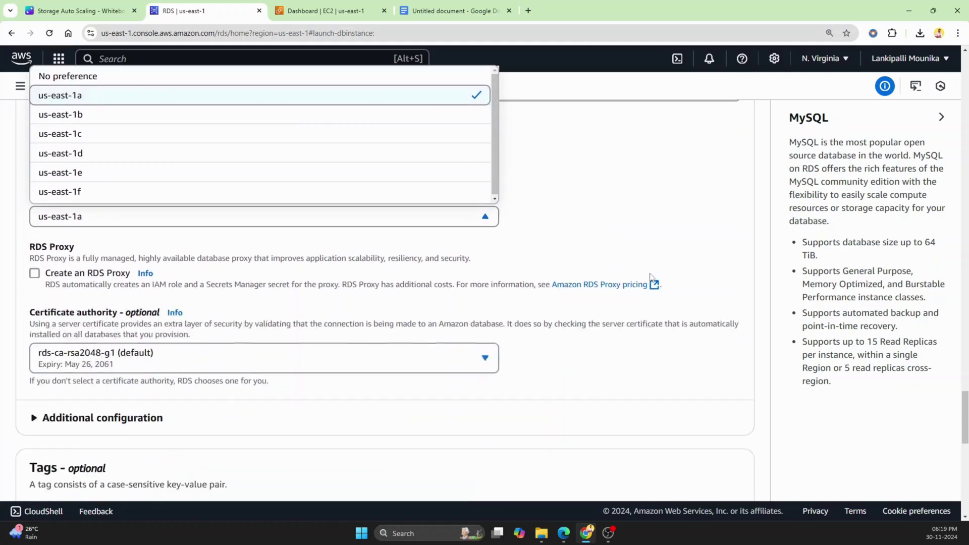
left_click(143, 252)
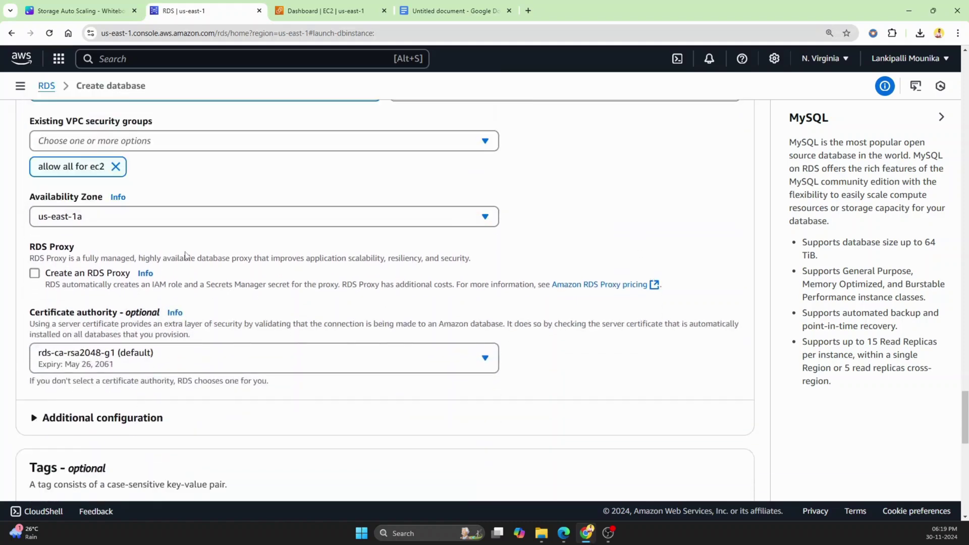
scroll(268, 258, "down", 3)
Scroll down and expand Additional configuration.
scroll(270, 260, "down", 5)
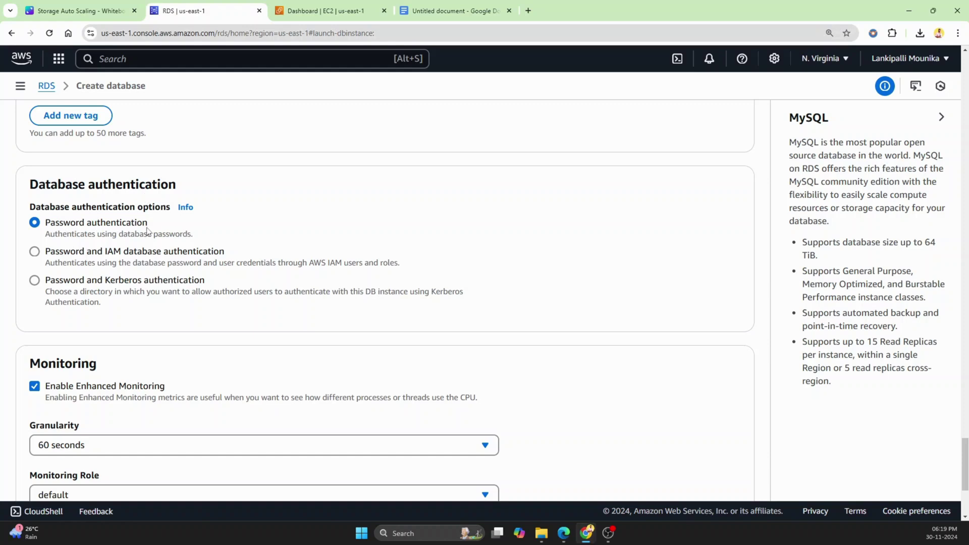
scroll(147, 230, "down", 3)
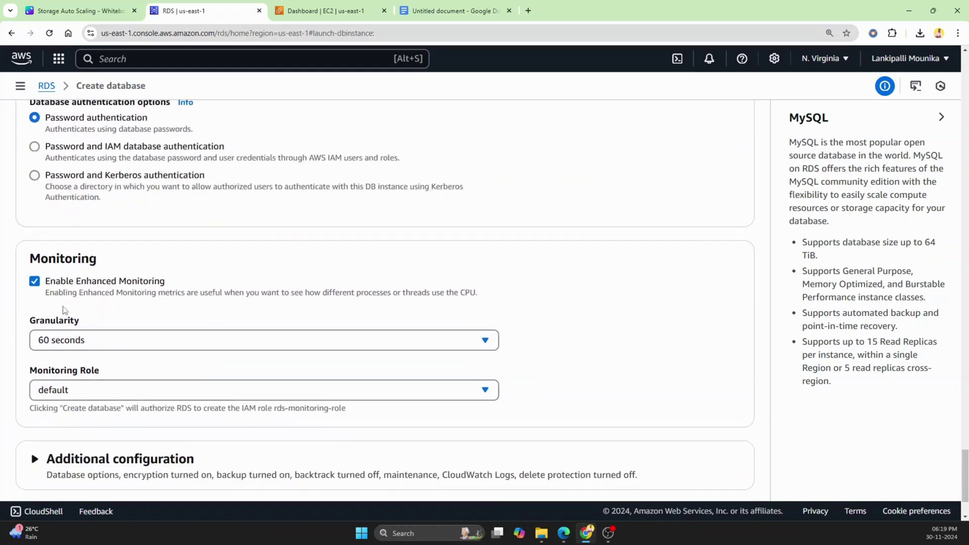
scroll(87, 310, "down", 1)
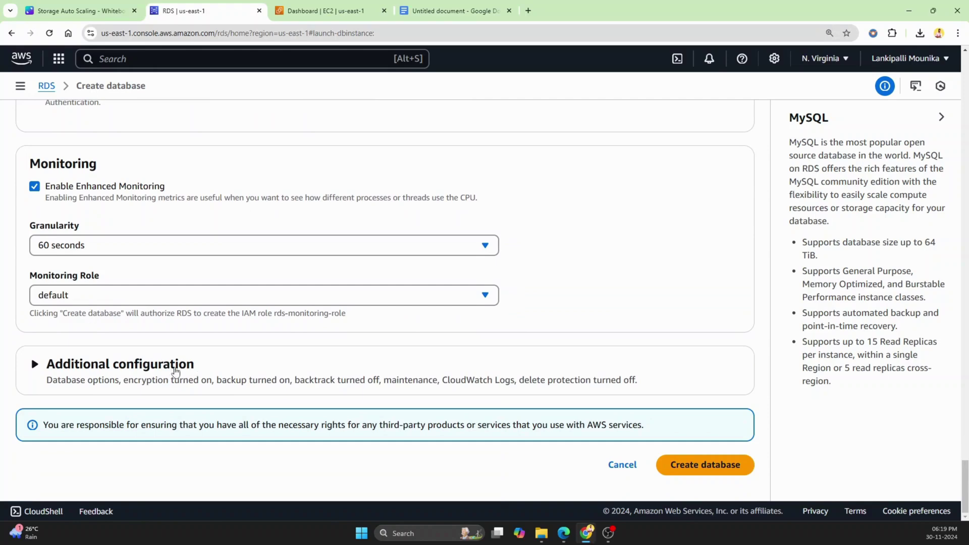
left_click(174, 371)
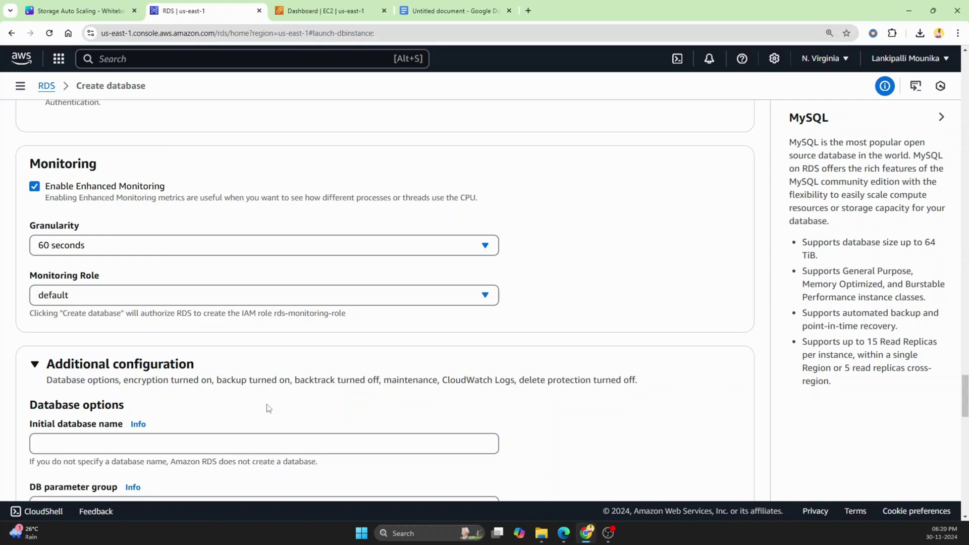
Review Backup, Encryption, Log exports and Maintenance, then create the demo-db database.
scroll(286, 406, "down", 1)
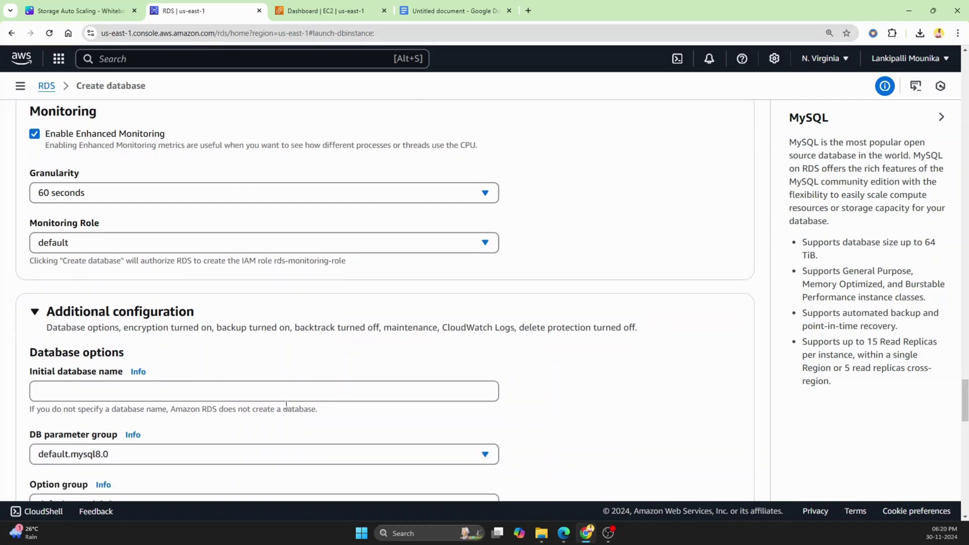
scroll(284, 356, "down", 1)
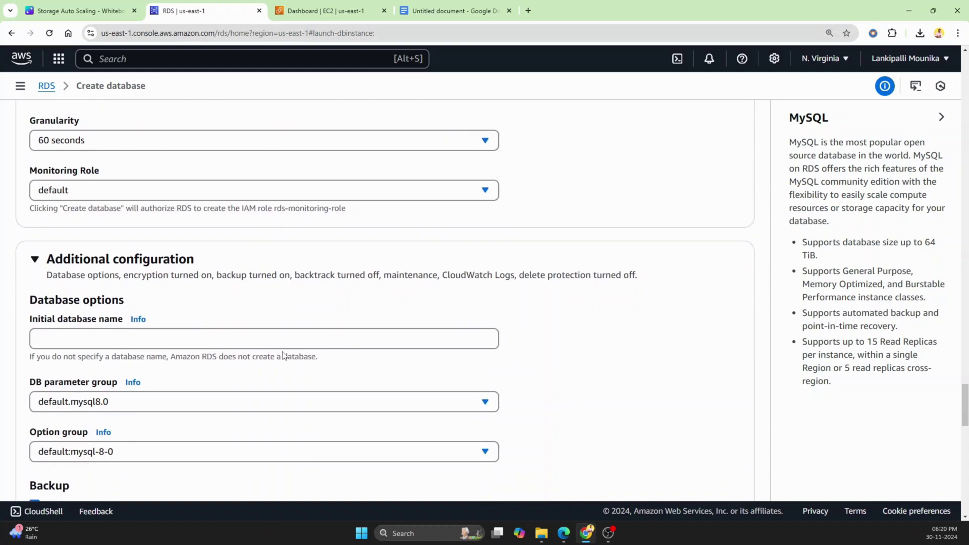
scroll(283, 354, "down", 3)
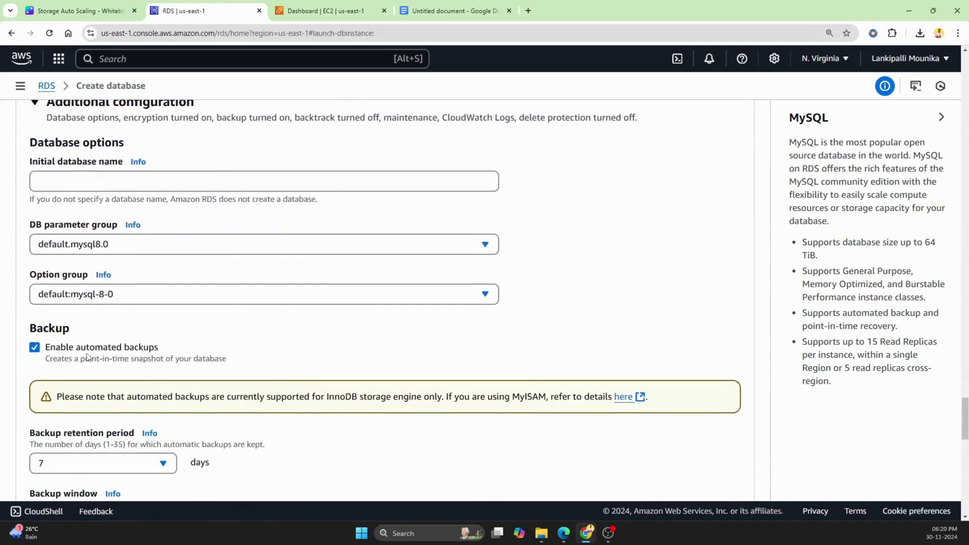
scroll(141, 355, "down", 1)
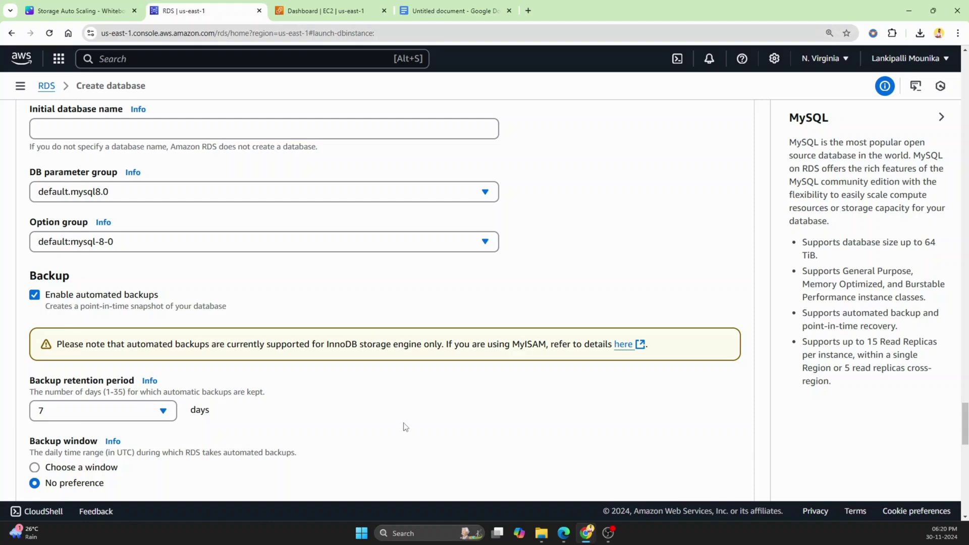
scroll(405, 426, "down", 5)
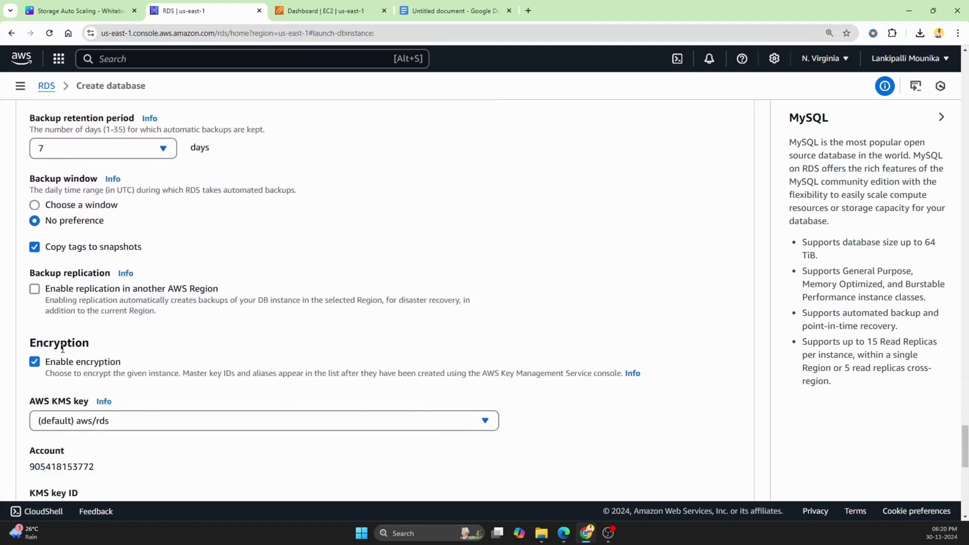
scroll(149, 386, "down", 4)
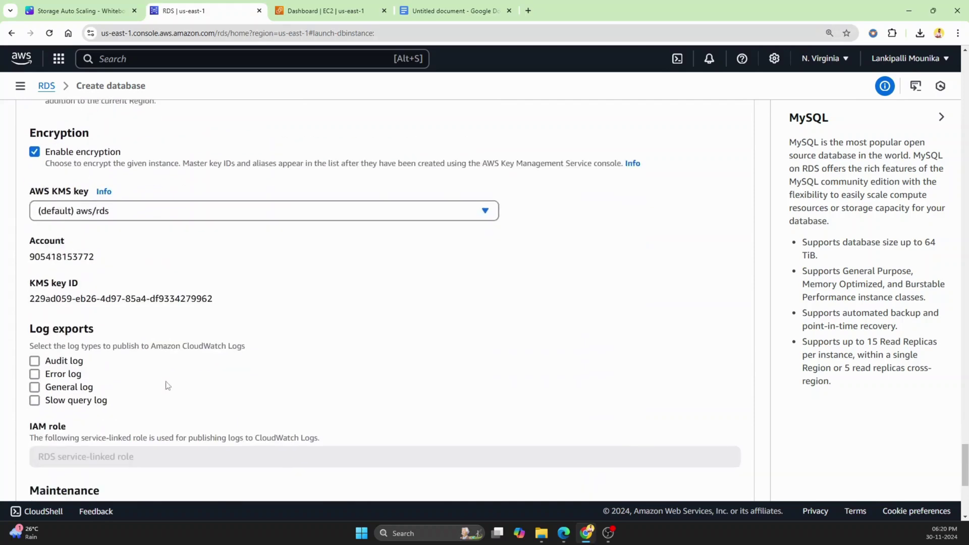
scroll(168, 385, "down", 5)
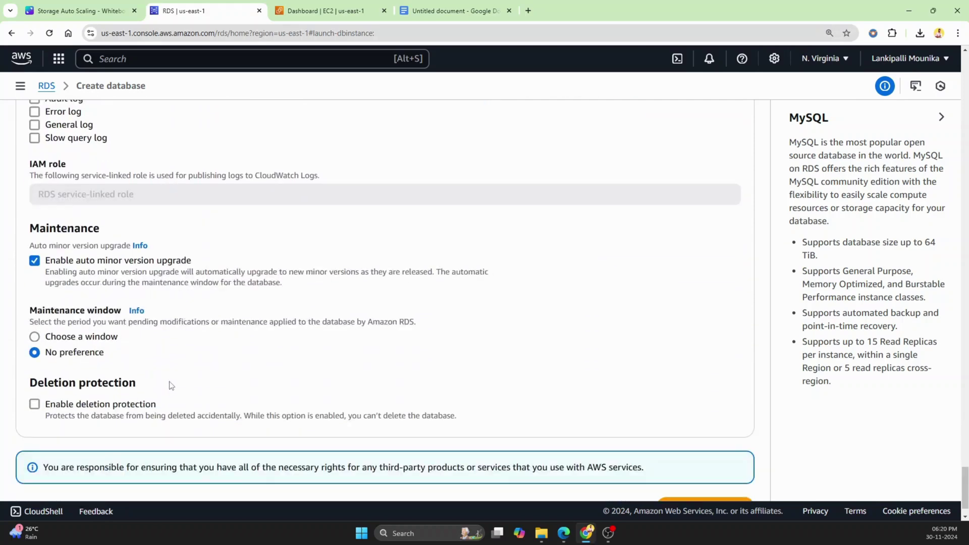
scroll(171, 385, "down", 1)
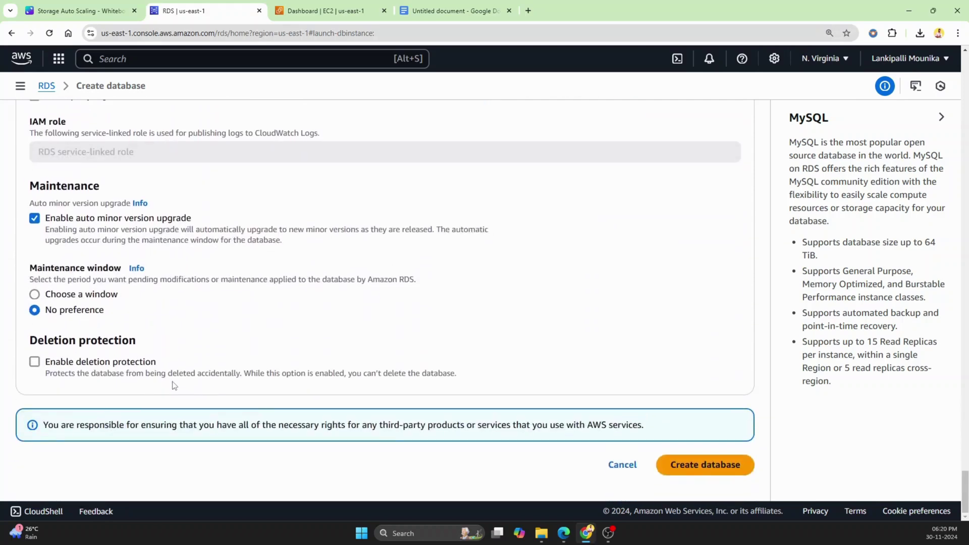
left_click(703, 468)
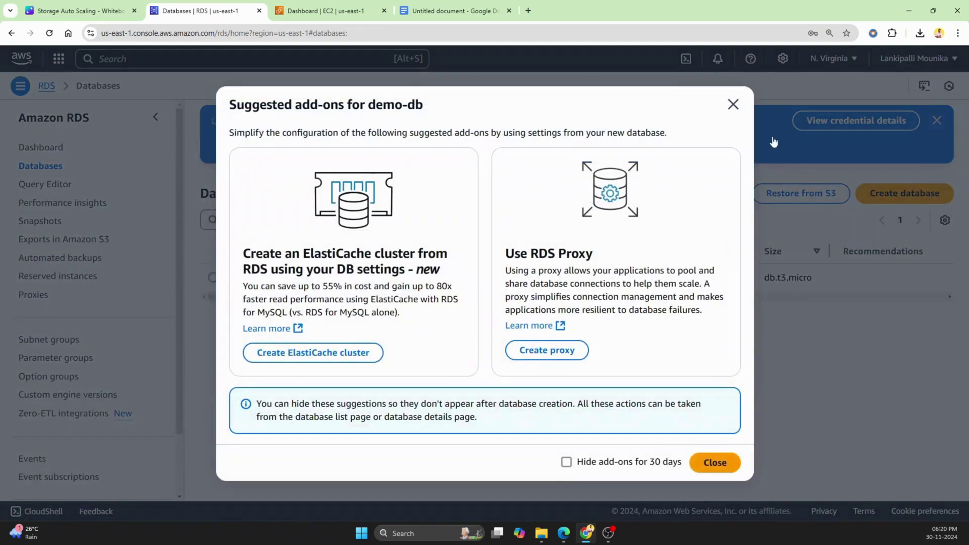
Dismiss the add-ons prompt, select demo-db and open its Actions menu.
left_click(733, 104)
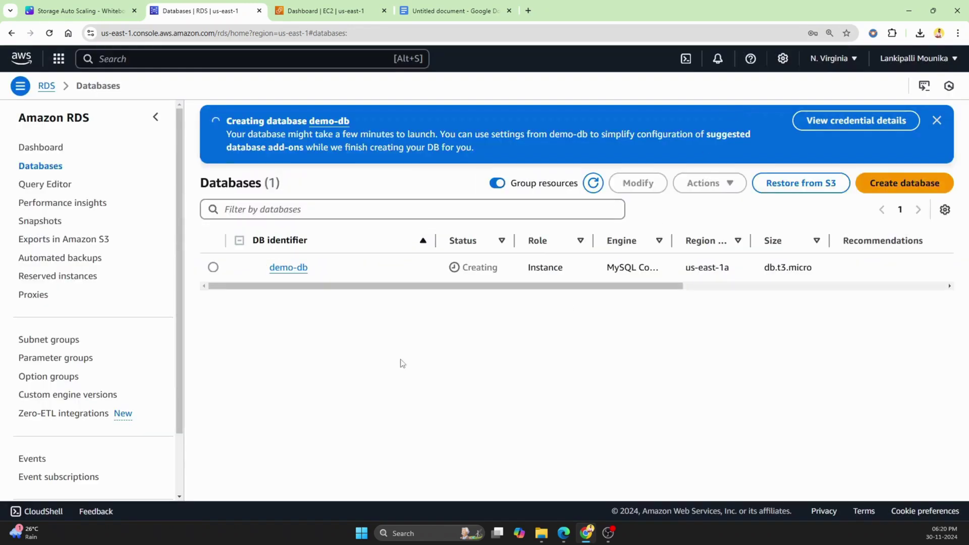
left_click(212, 267)
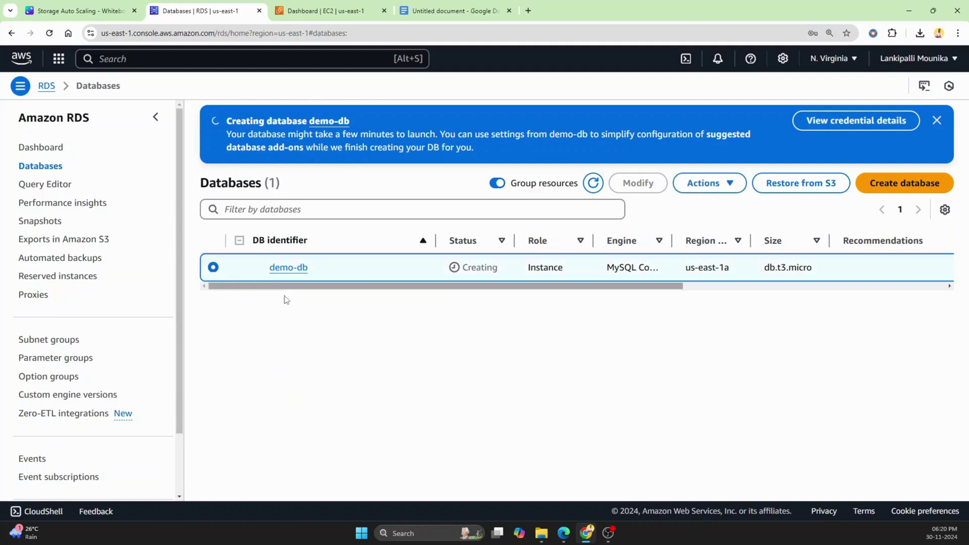
left_click(715, 190)
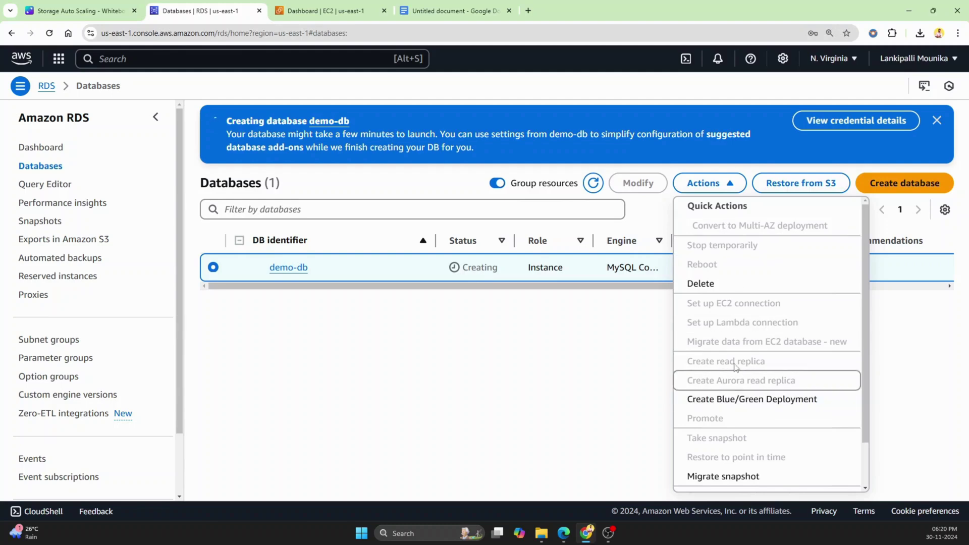
left_click(388, 375)
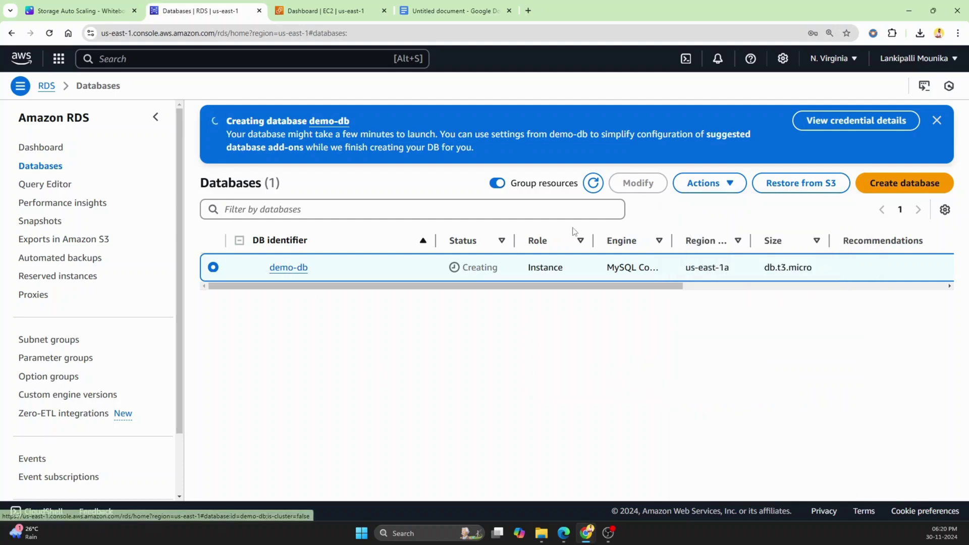
left_click(721, 184)
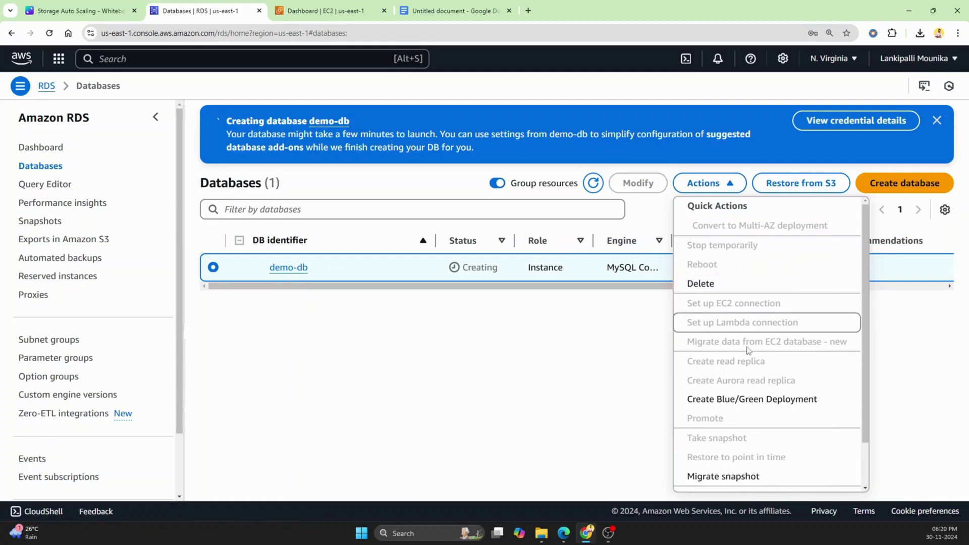
left_click(88, 6)
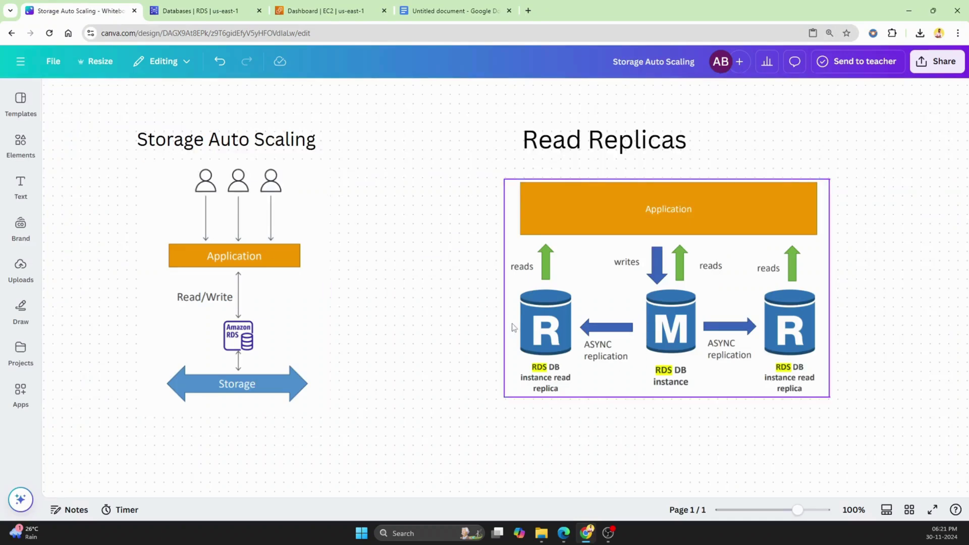
Close the Actions menu, visit Snapshots, then return to the Databases list.
left_click(208, 14)
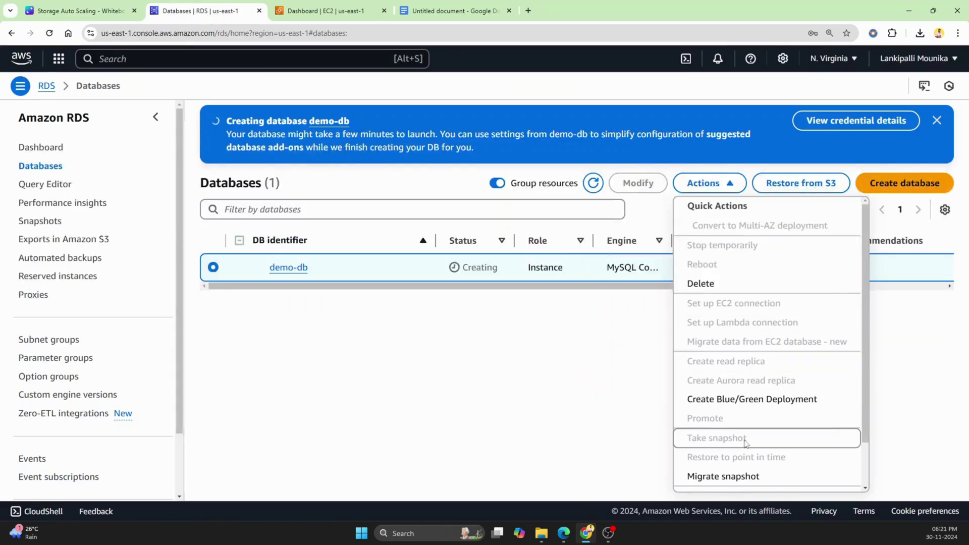
left_click(412, 378)
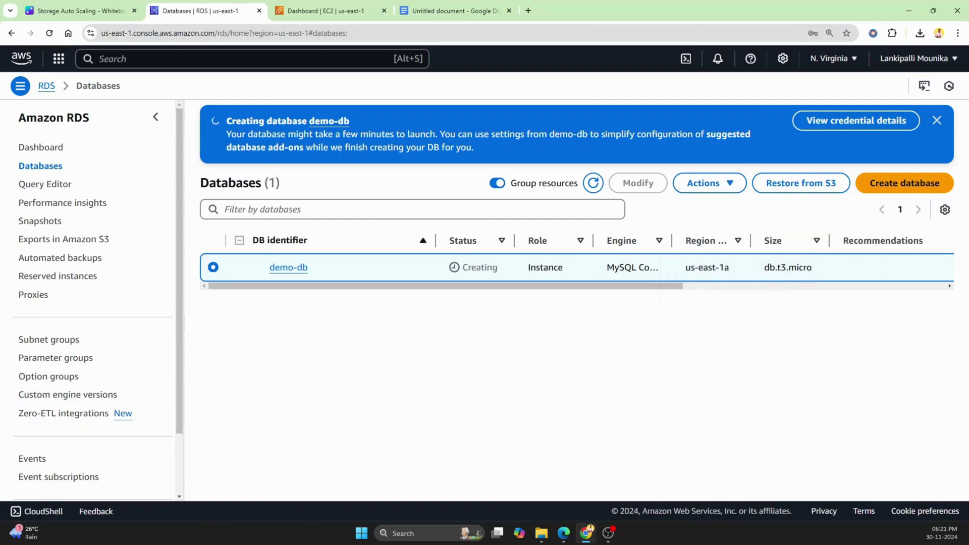
left_click(56, 222)
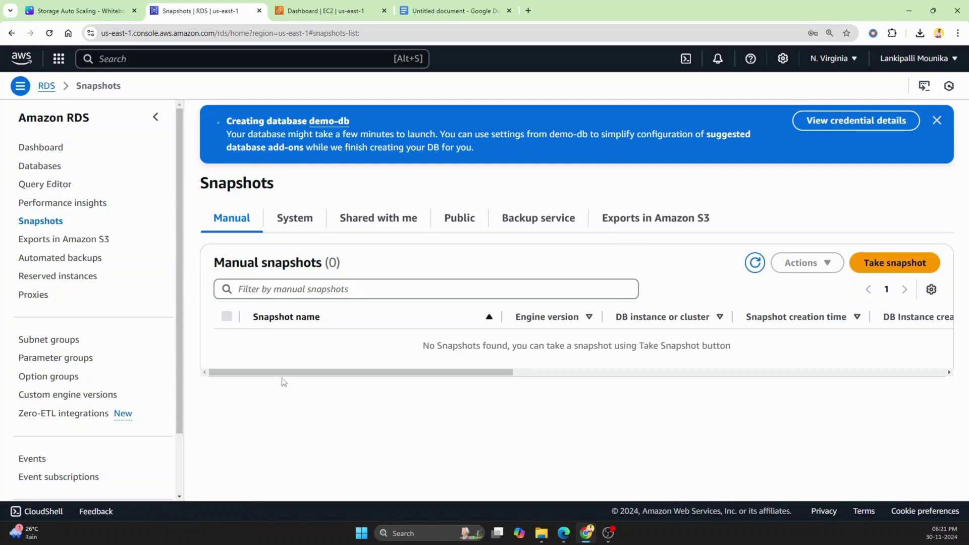
left_click(49, 170)
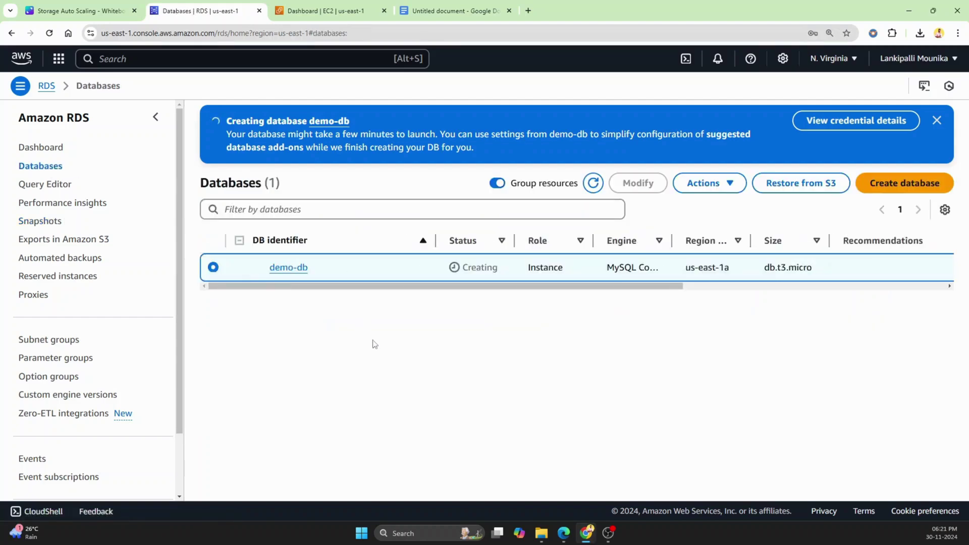
Open demo-db's details, confirm it is Available, and review its endpoint on port 3306.
left_click(298, 270)
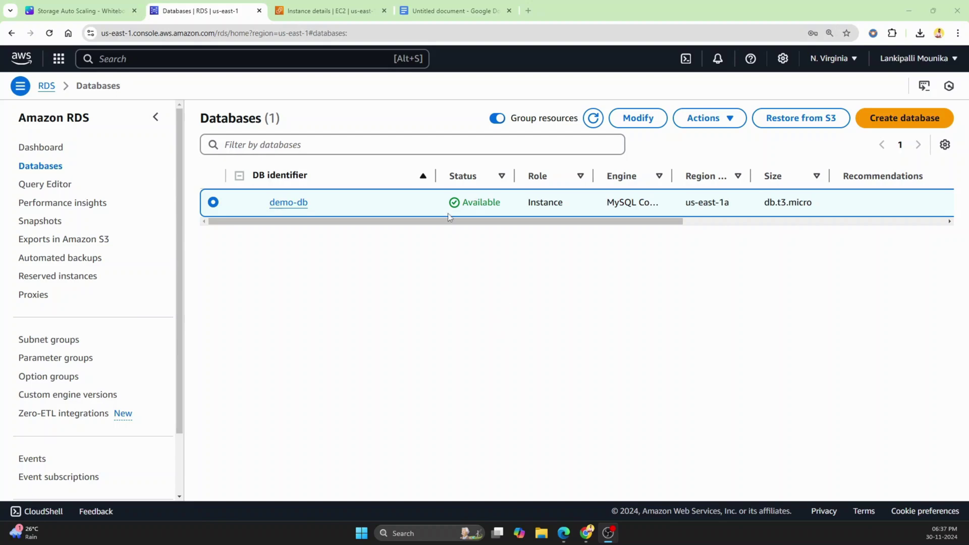
left_click_drag(514, 176, 527, 176)
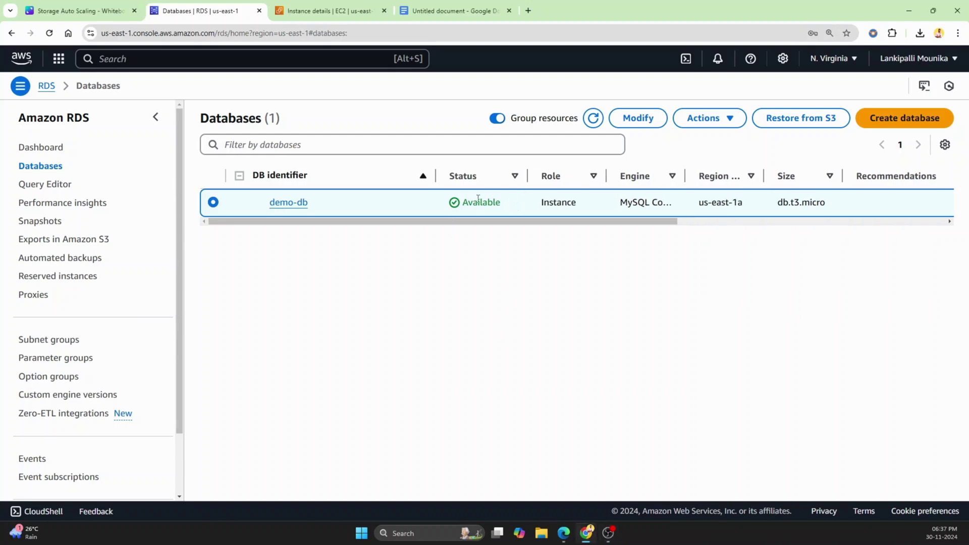
left_click(290, 203)
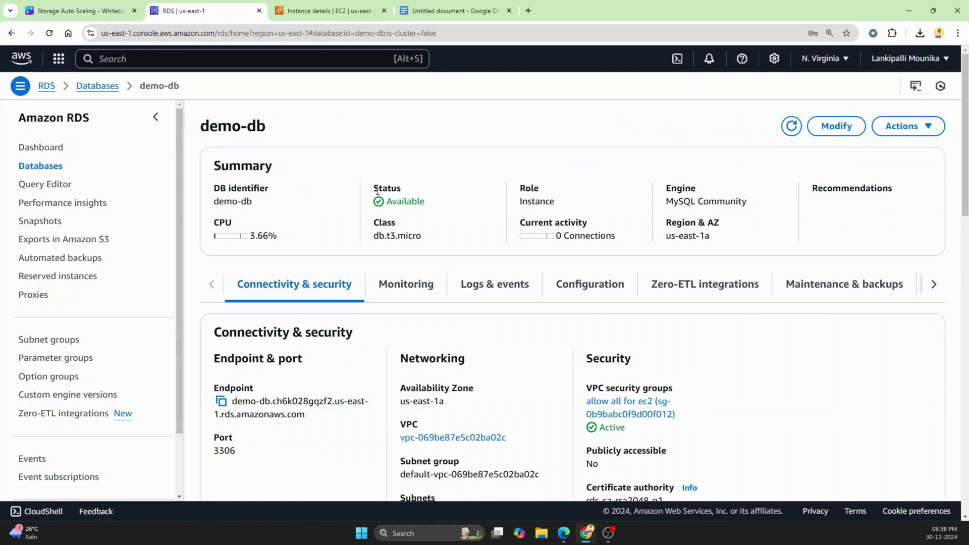
left_click_drag(375, 188, 418, 210)
left_click(446, 216)
scroll(446, 216, "down", 1)
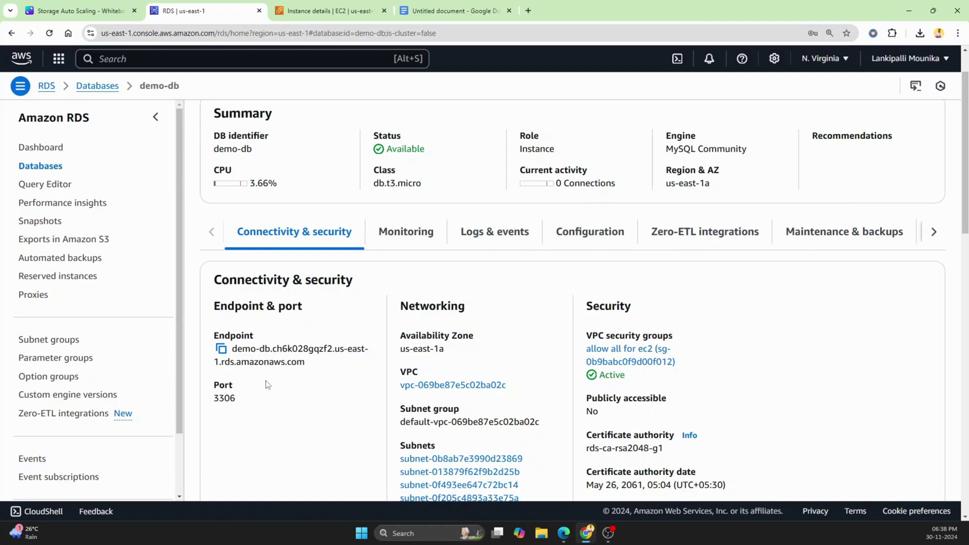
scroll(290, 402, "up", 1)
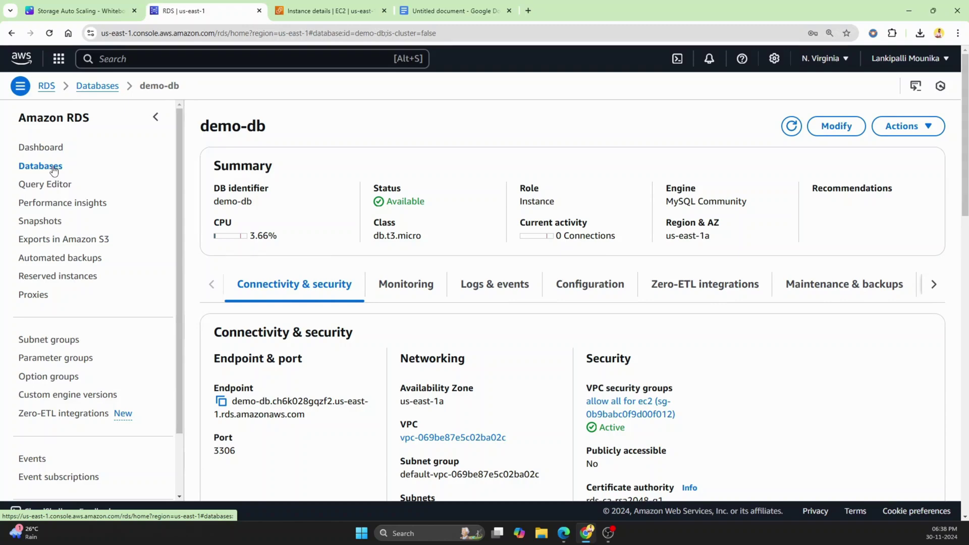
Preview and cancel the Take snapshot form in Snapshots, then show demo-db's Actions menu in Databases.
left_click(47, 225)
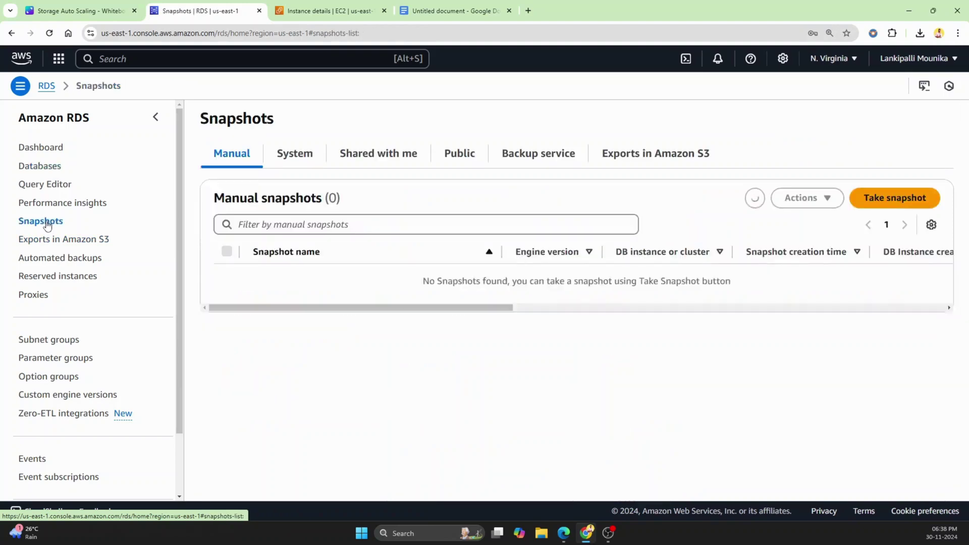
left_click(916, 201)
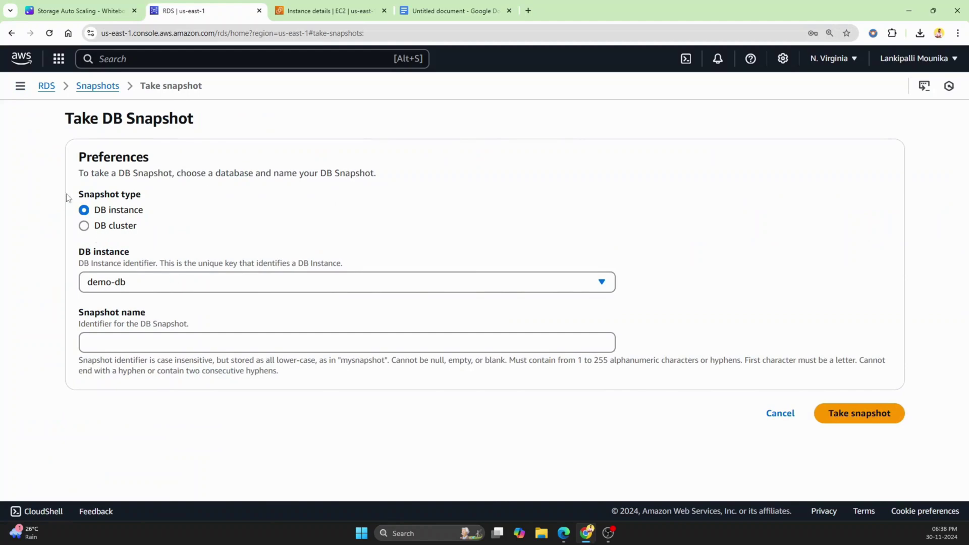
left_click(101, 86)
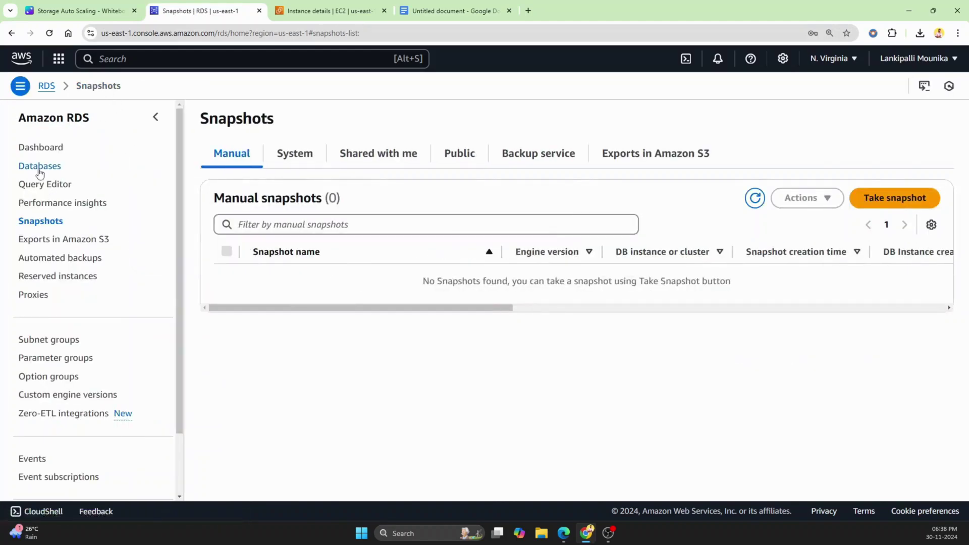
left_click(40, 169)
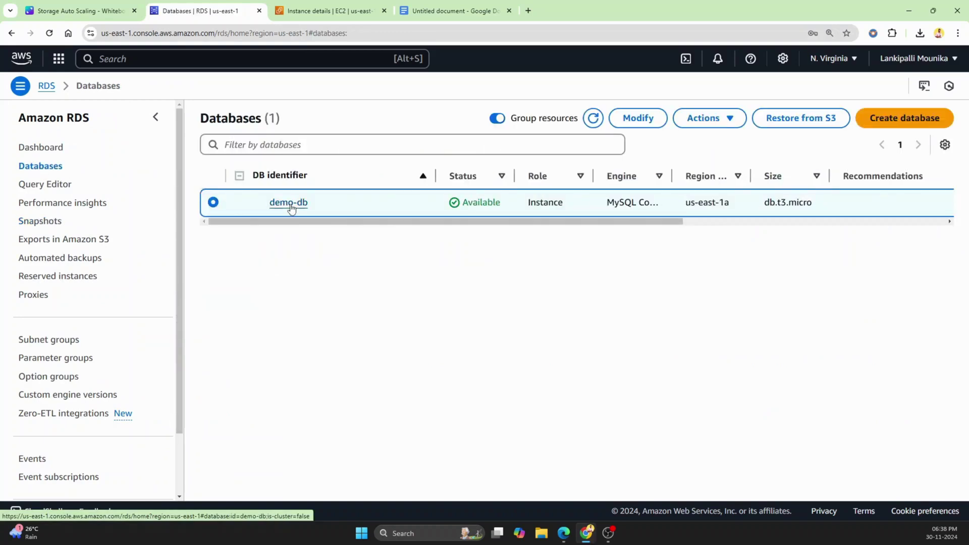
left_click(716, 119)
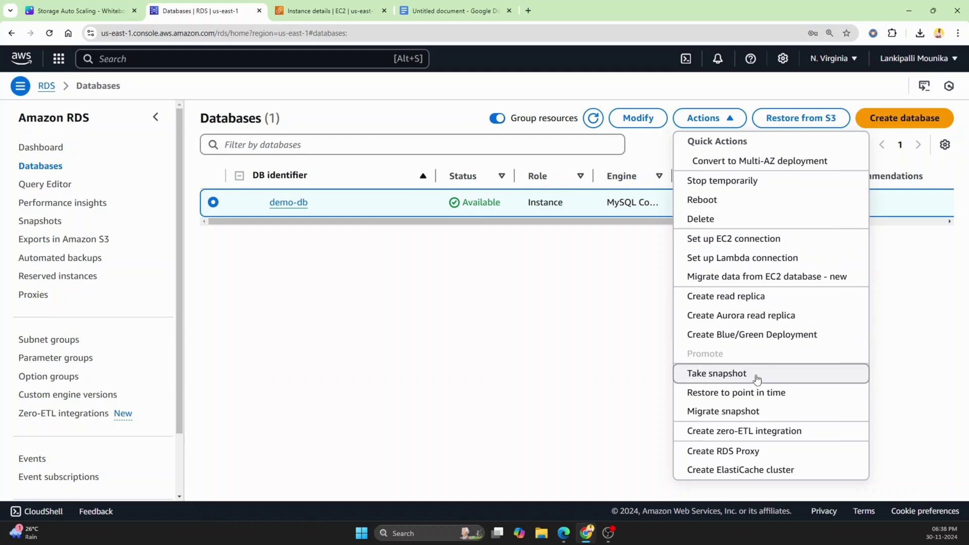
Take a manual snapshot of DB instance demo-db, naming it demo-snapshot-db.
left_click(751, 377)
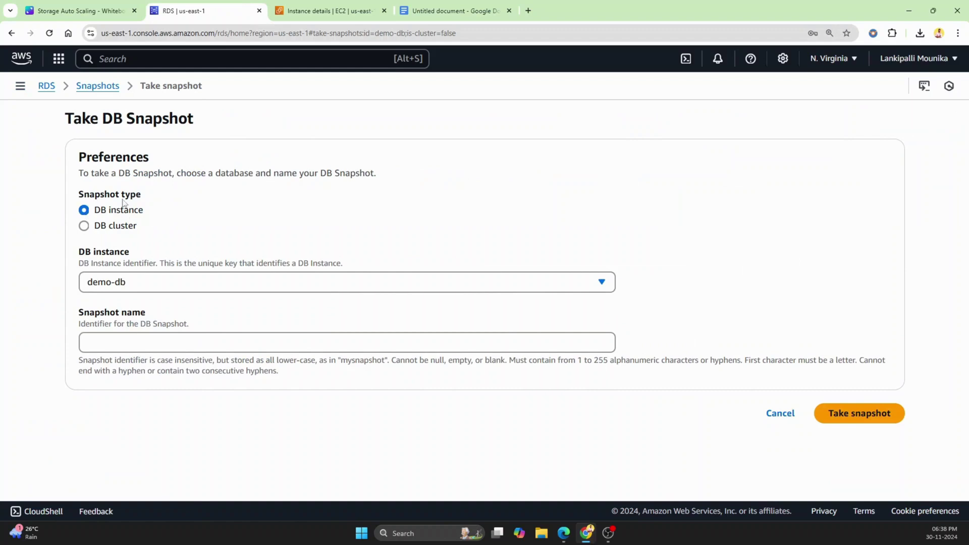
left_click(163, 285)
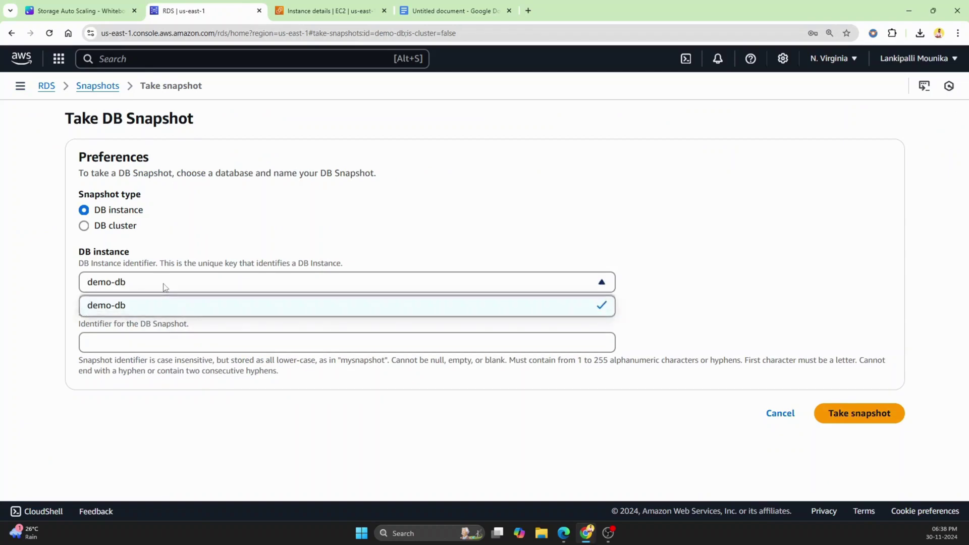
left_click(163, 286)
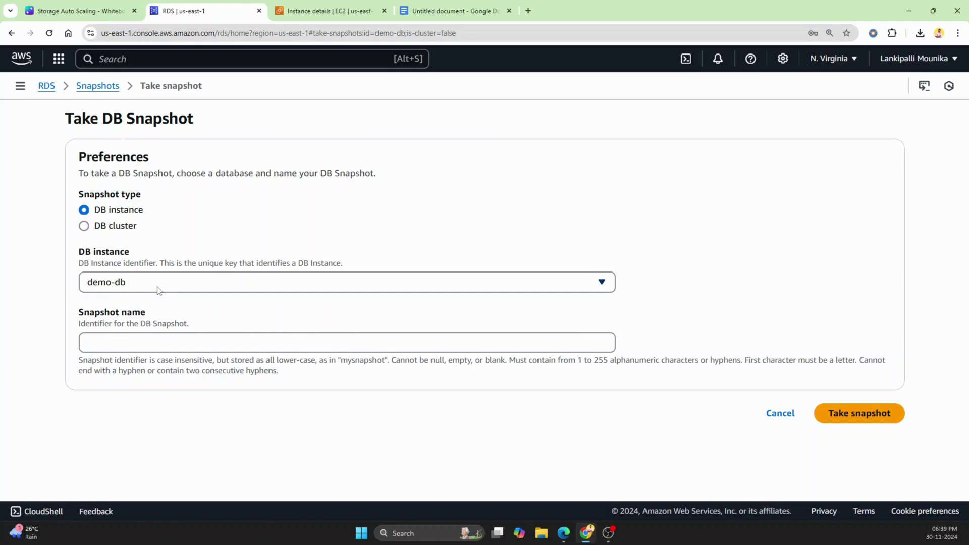
left_click(160, 347)
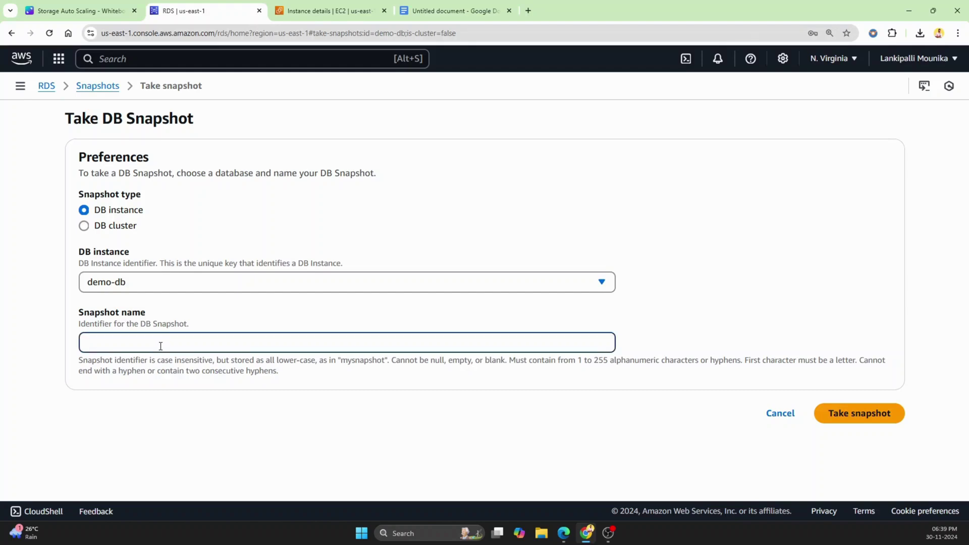
type("demo-snapshot-db")
left_click(870, 419)
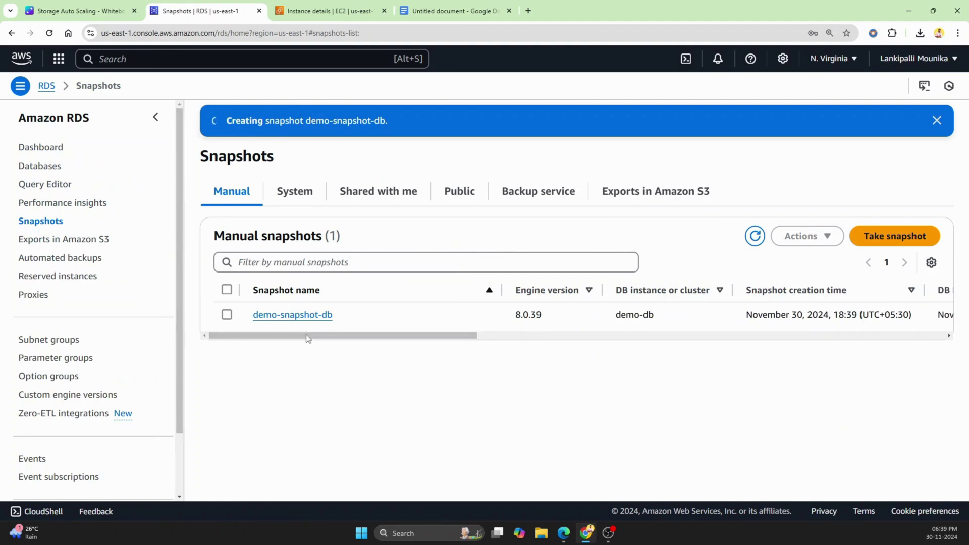
Inspect demo-snapshot-db and its Actions menu, then confirm demo-db shows Backing-up in Databases.
left_click(54, 170)
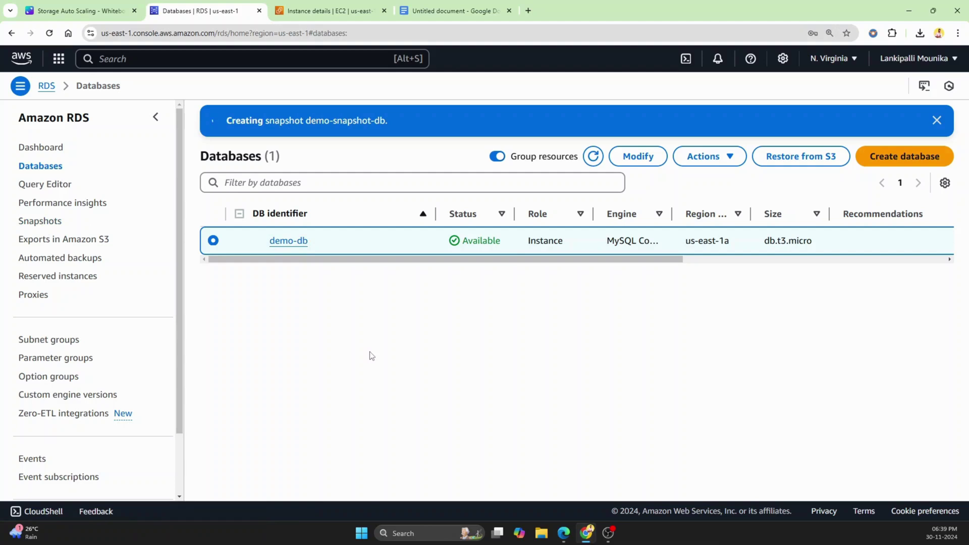
left_click(53, 223)
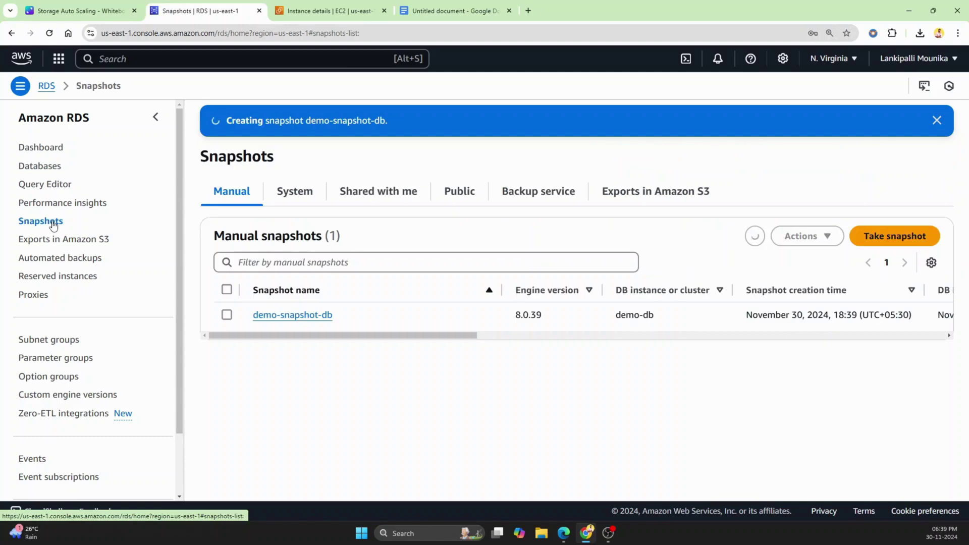
left_click(226, 315)
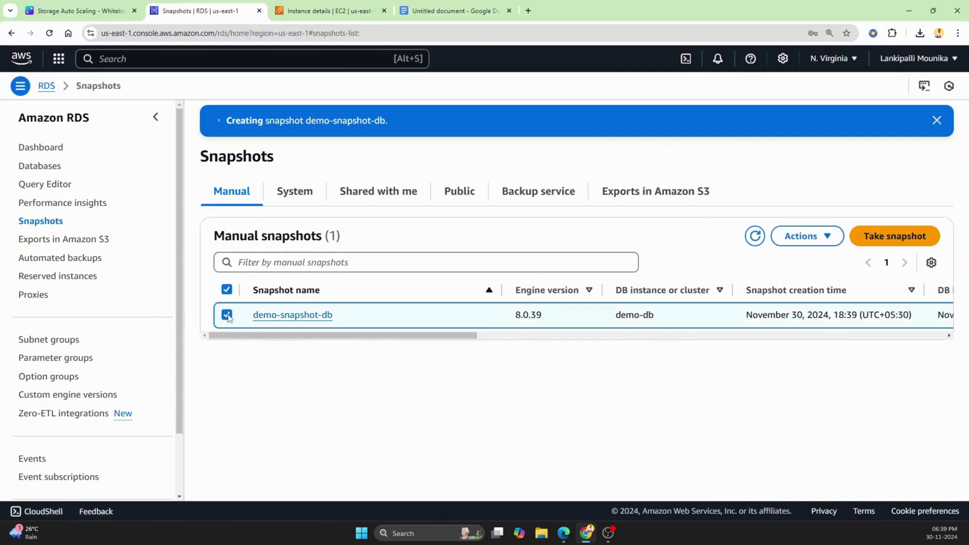
left_click(806, 237)
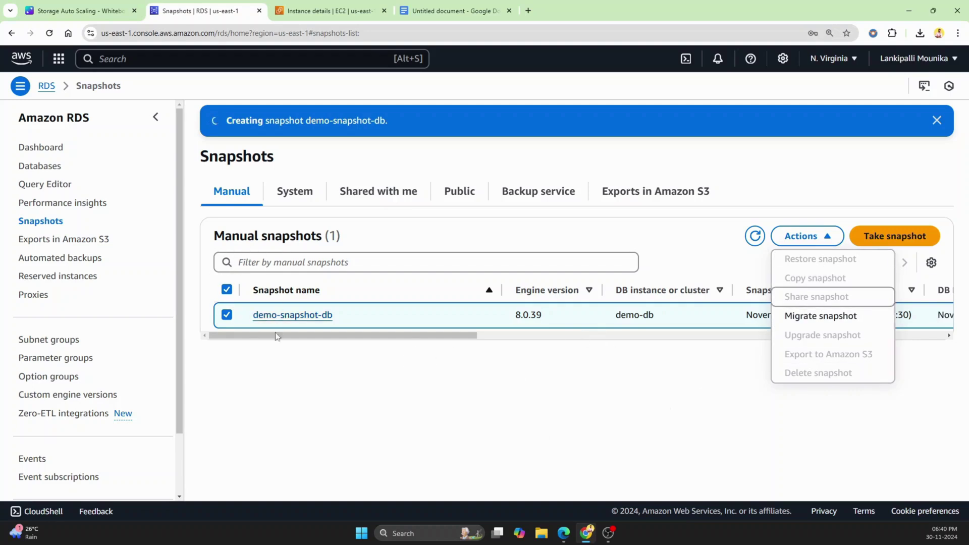
left_click(51, 167)
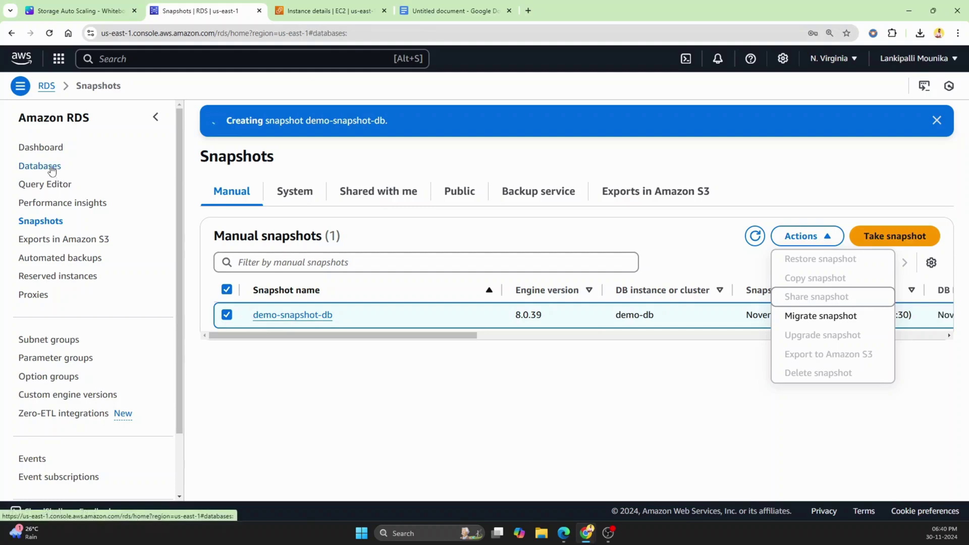
left_click(56, 9)
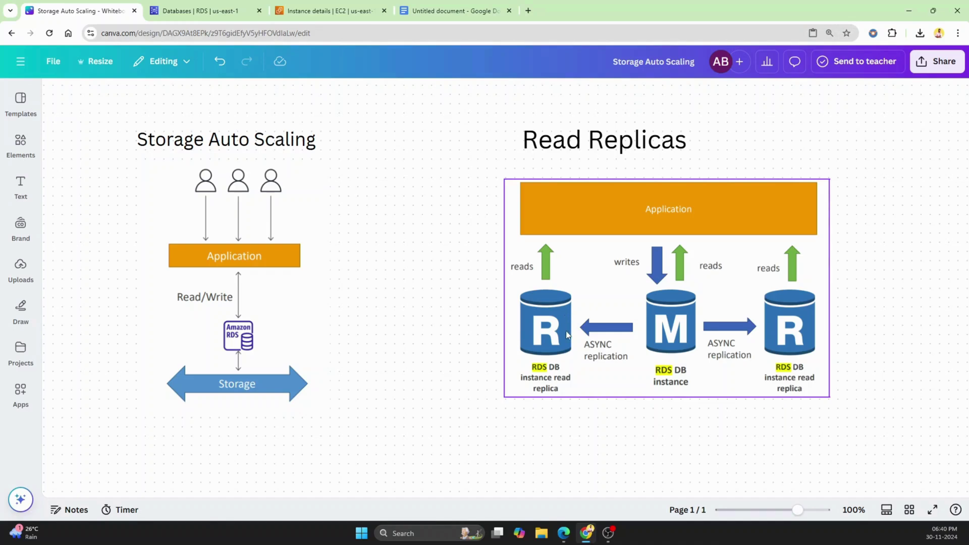
left_click(211, 14)
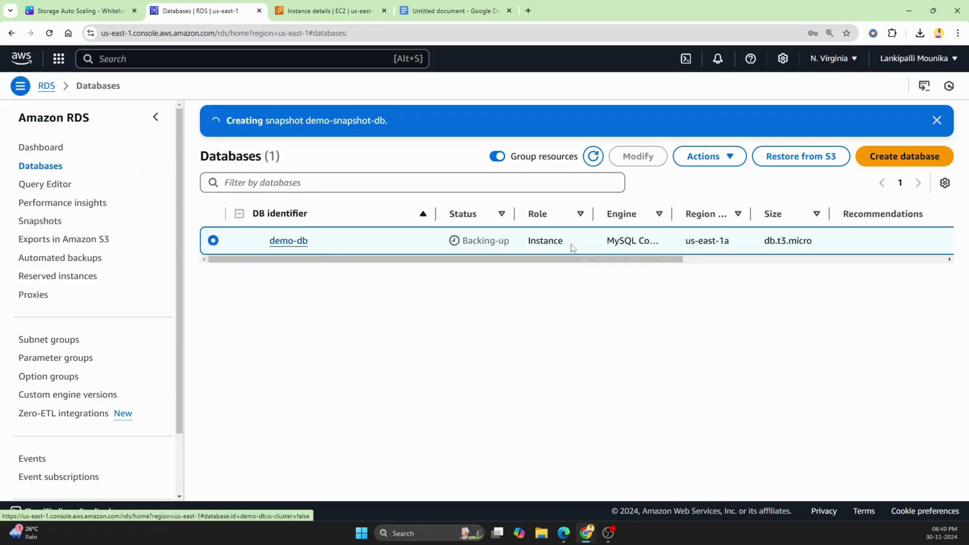
Choose Create read replica from demo-db's Actions menu to open the replica form.
left_click(706, 158)
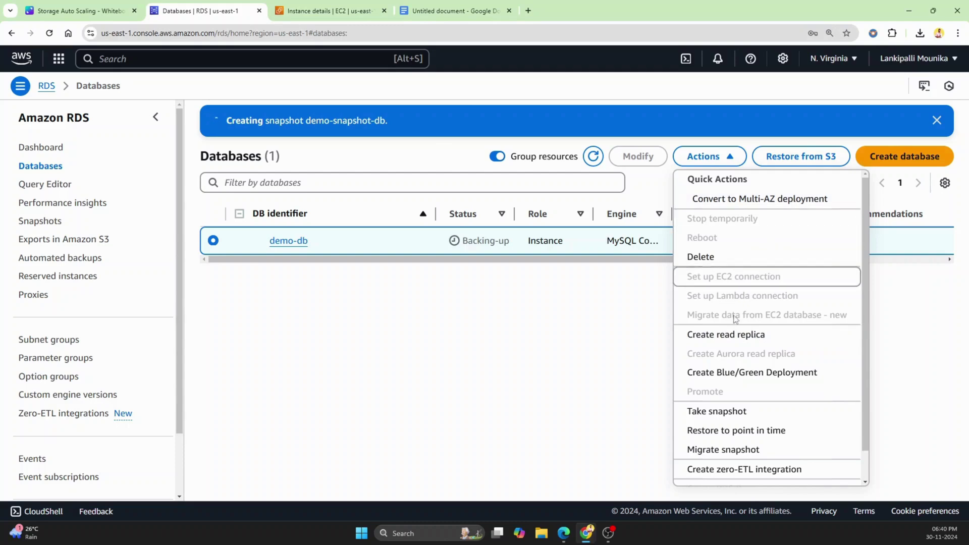
left_click(753, 346)
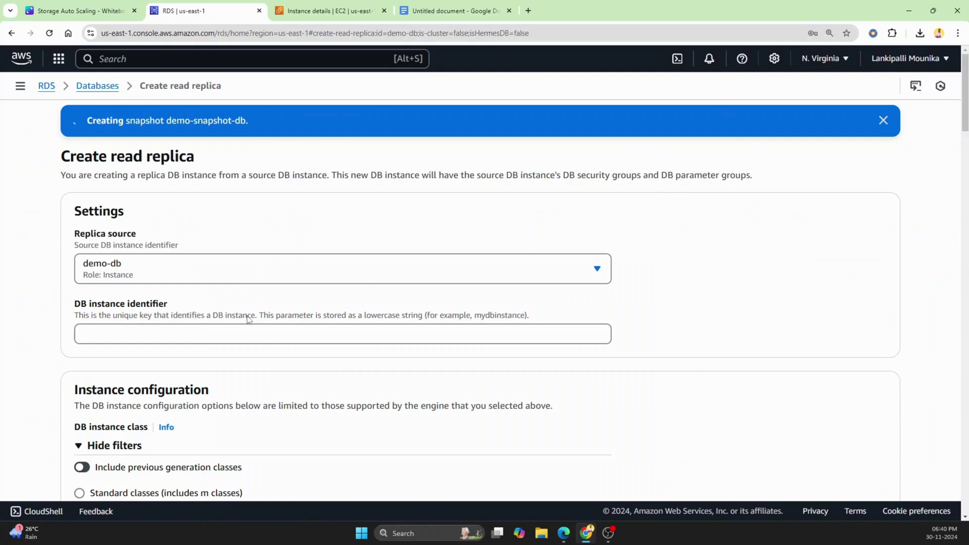
scroll(105, 259, "down", 1)
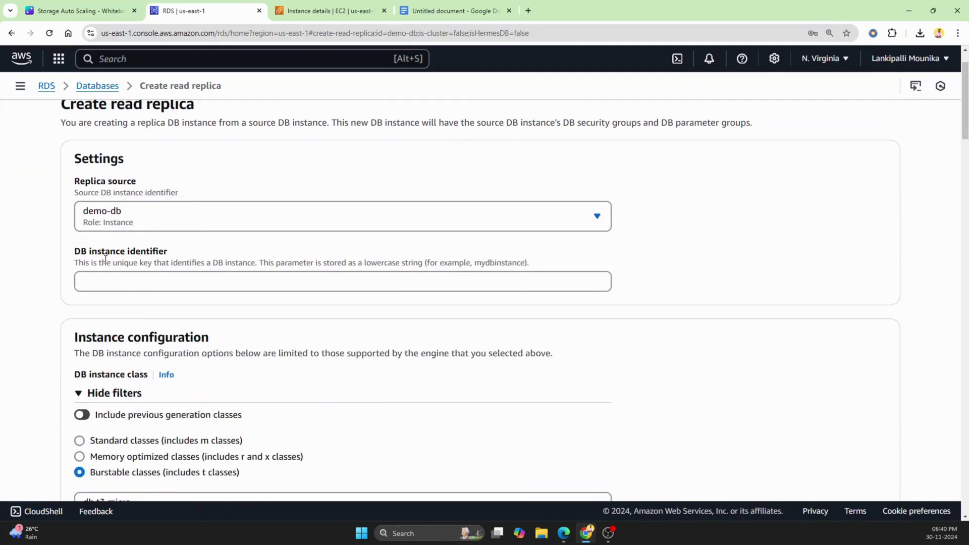
Enter readreplica-demo-db as the DB instance identifier, keeping the US East (N. Virginia) region.
left_click(164, 282)
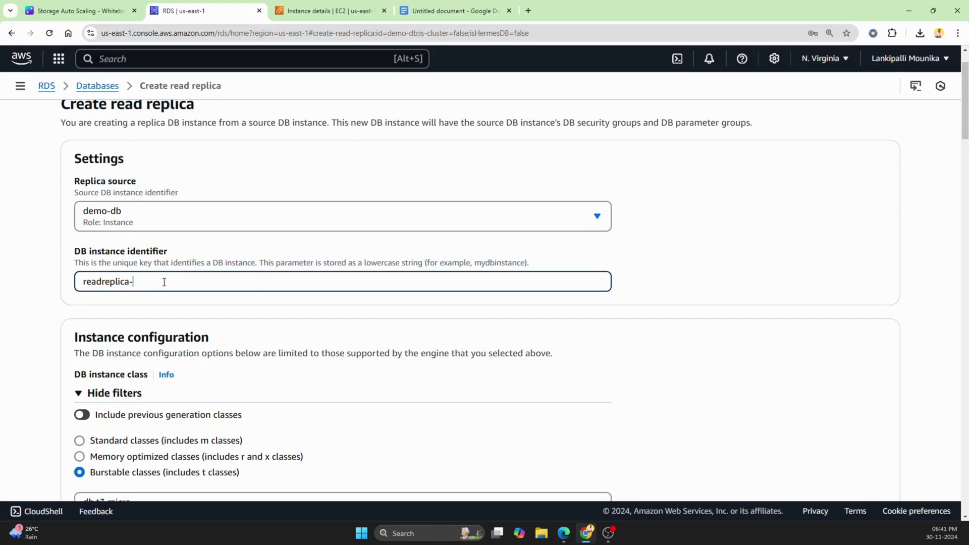
type("mo-db")
scroll(171, 285, "down", 3)
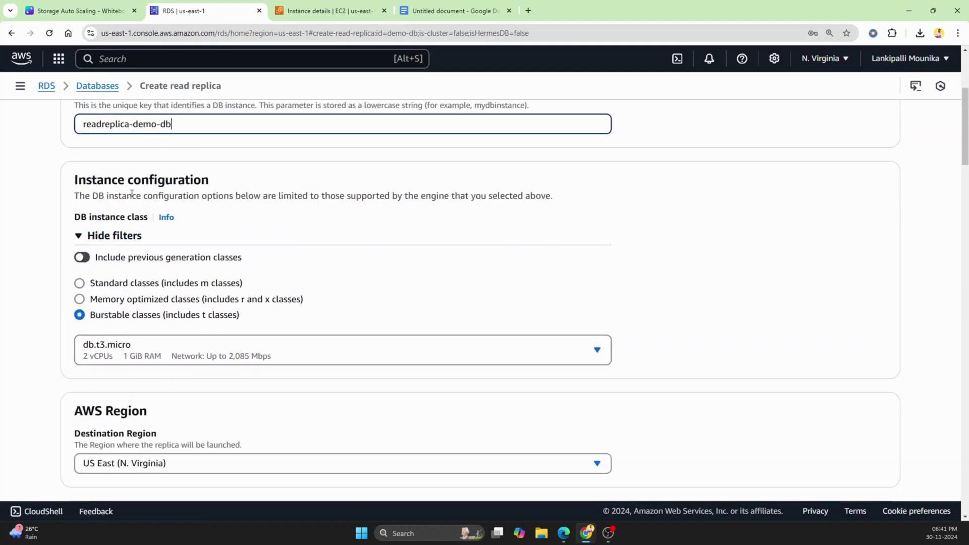
scroll(409, 294, "down", 1)
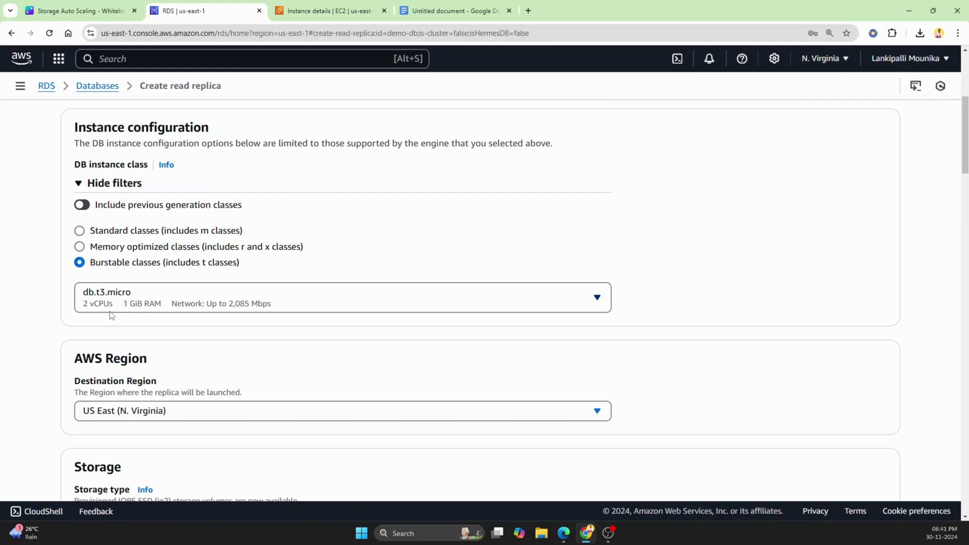
scroll(201, 318, "down", 1)
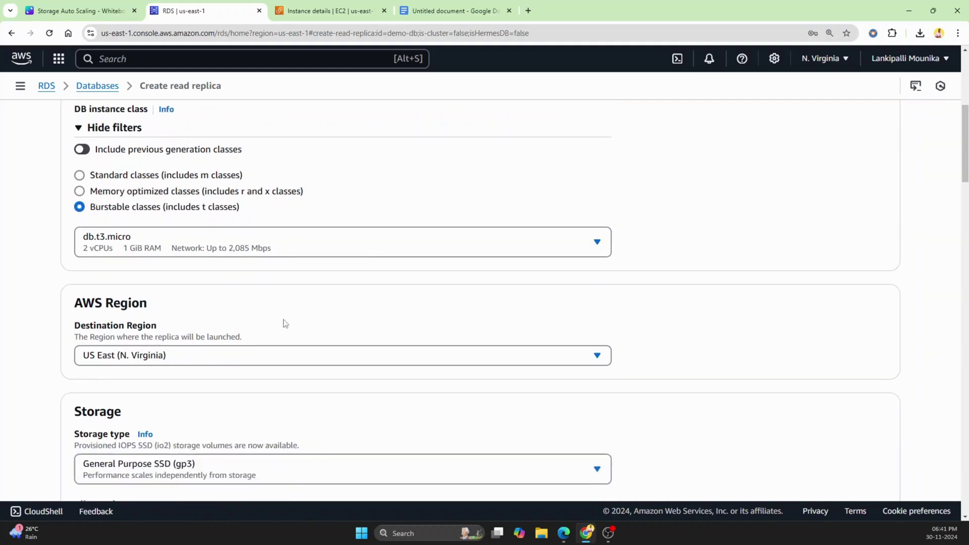
scroll(283, 322, "down", 1)
left_click(222, 309)
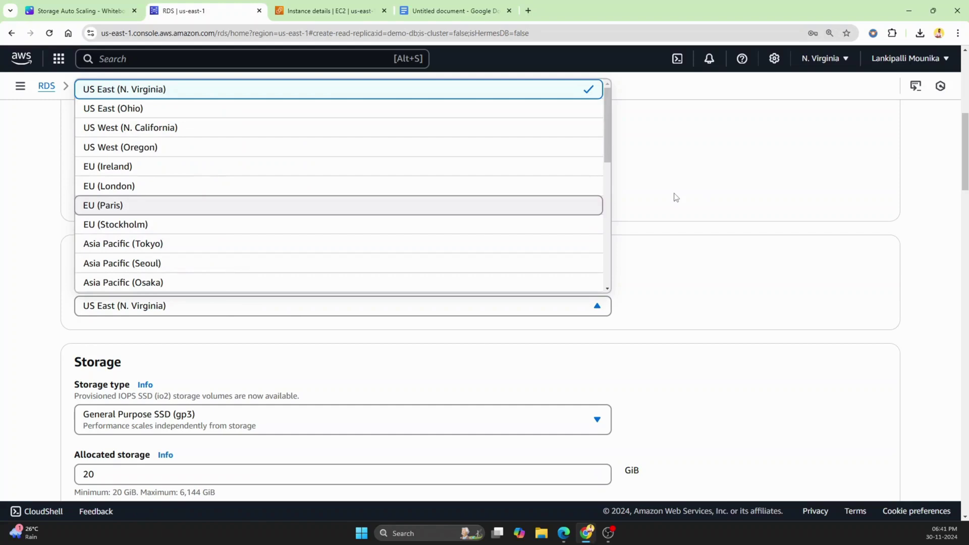
left_click(676, 198)
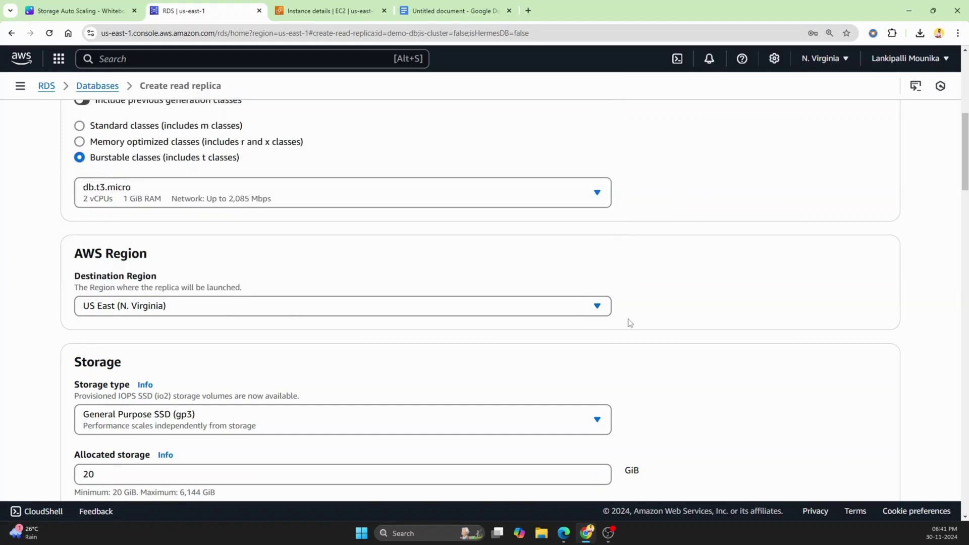
Choose Single DB instance instead of Multi-AZ under Deployment options.
scroll(585, 313, "down", 2)
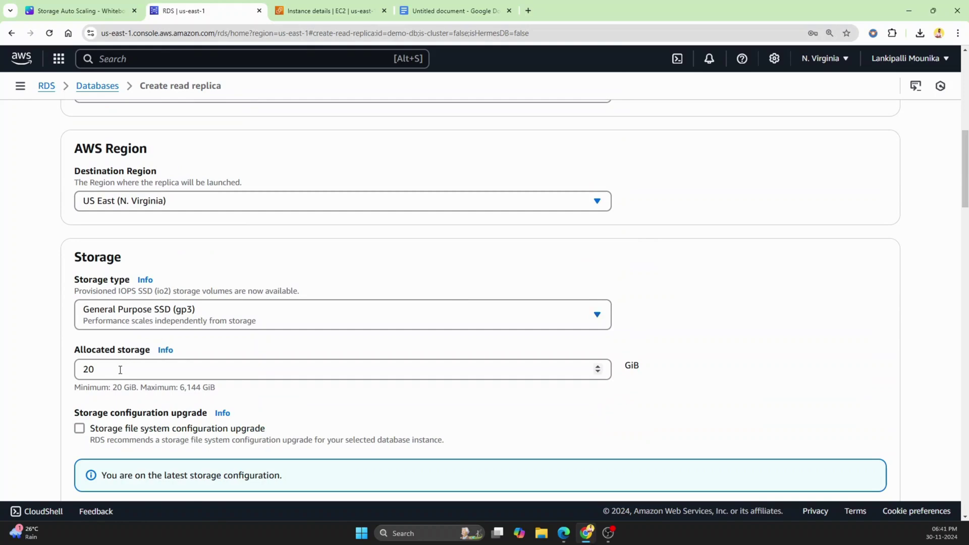
scroll(159, 374, "down", 4)
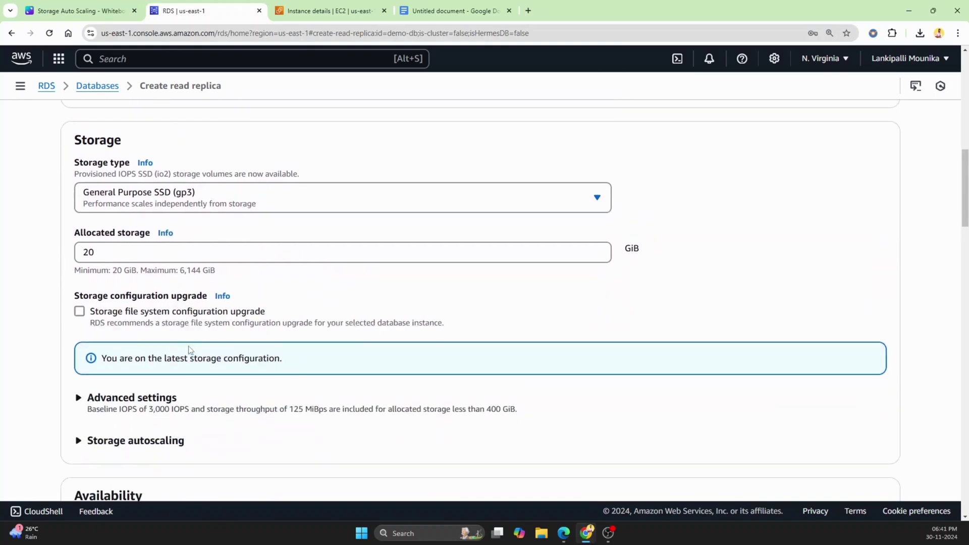
scroll(197, 334, "down", 2)
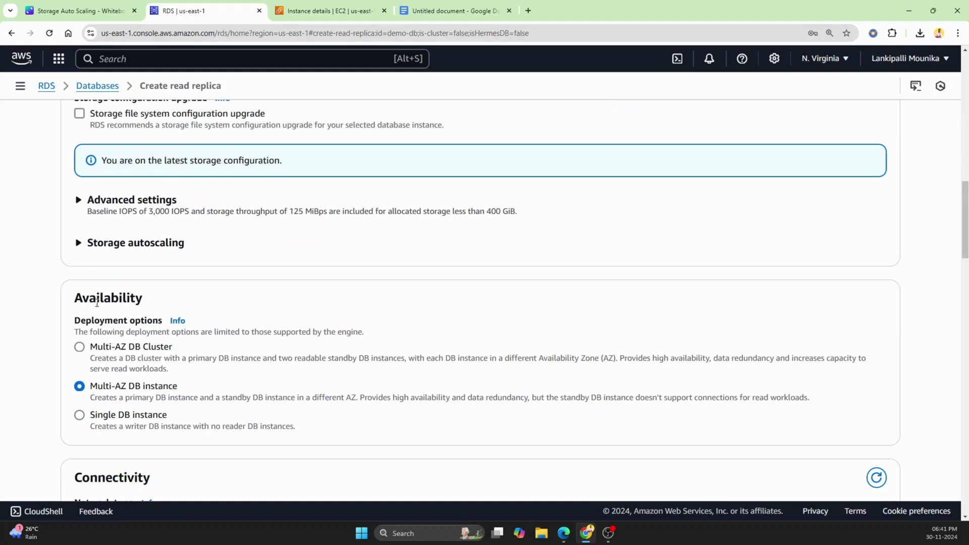
scroll(97, 302, "down", 1)
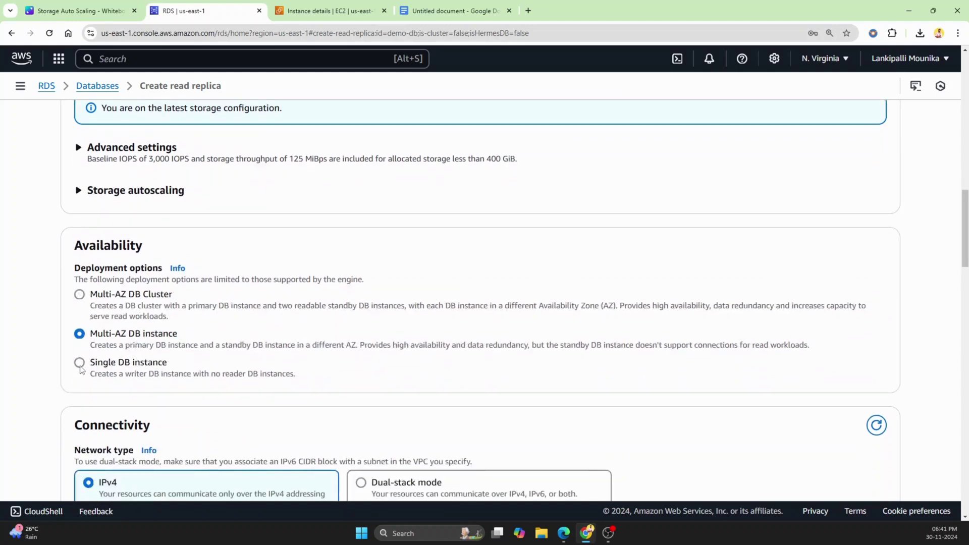
left_click(80, 366)
Set the replica's Availability Zone to us-east-1a.
scroll(593, 396, "down", 2)
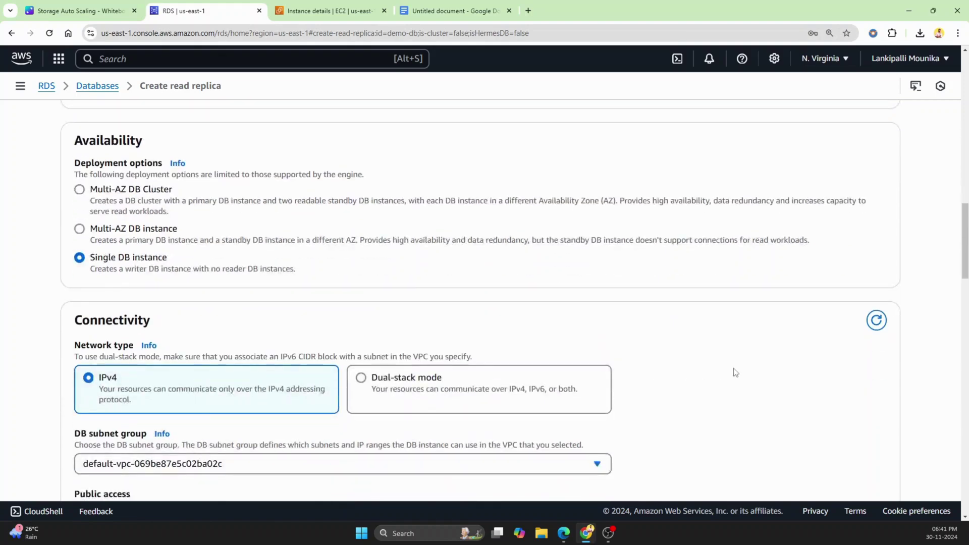
scroll(735, 372, "down", 2)
scroll(735, 372, "down", 2)
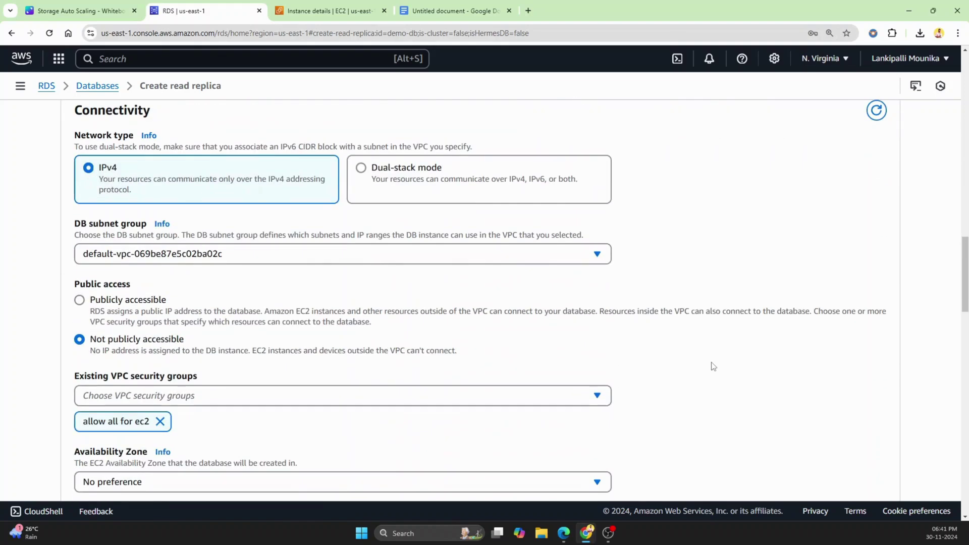
scroll(448, 381, "down", 2)
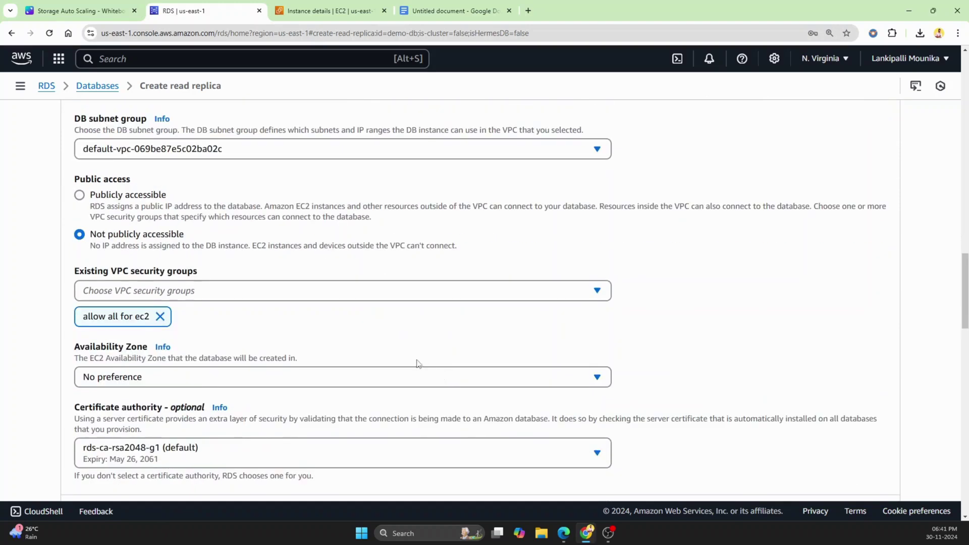
scroll(175, 323, "down", 1)
left_click(150, 325)
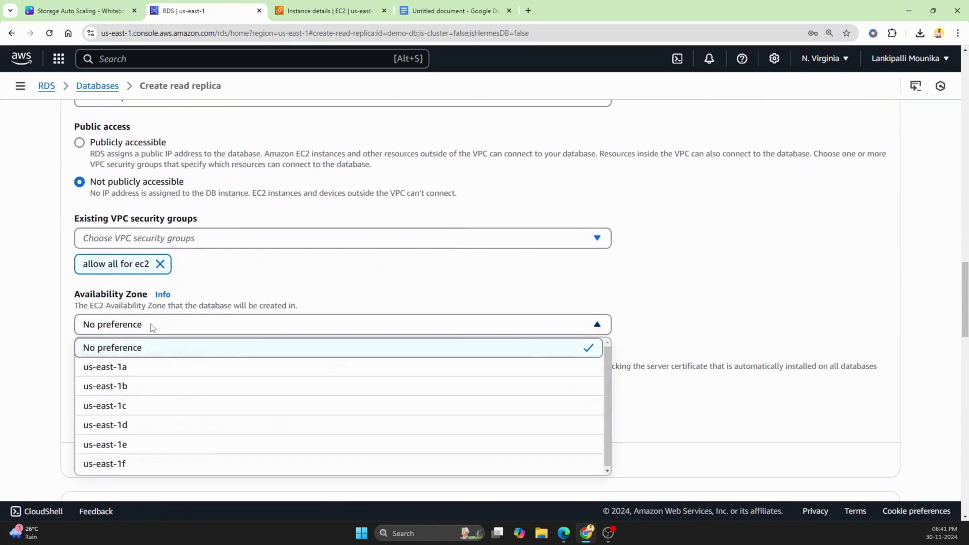
Review the remaining replica settings and submit the read replica for creation.
scroll(385, 316, "down", 4)
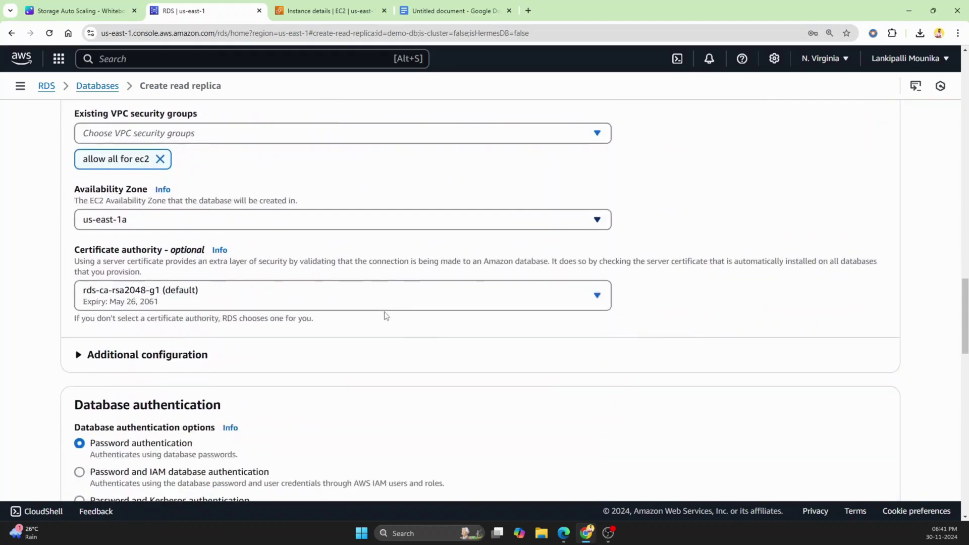
scroll(385, 316, "down", 1)
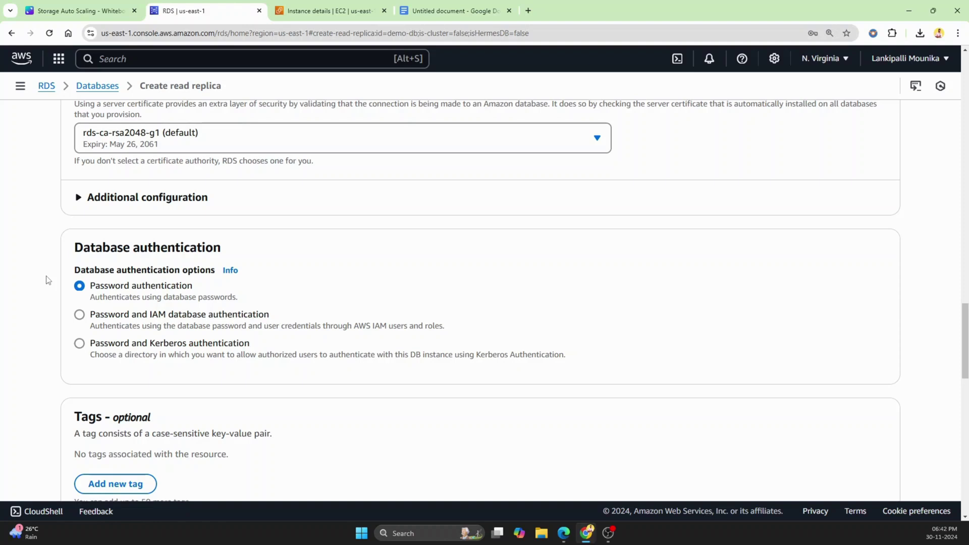
scroll(413, 284, "down", 6)
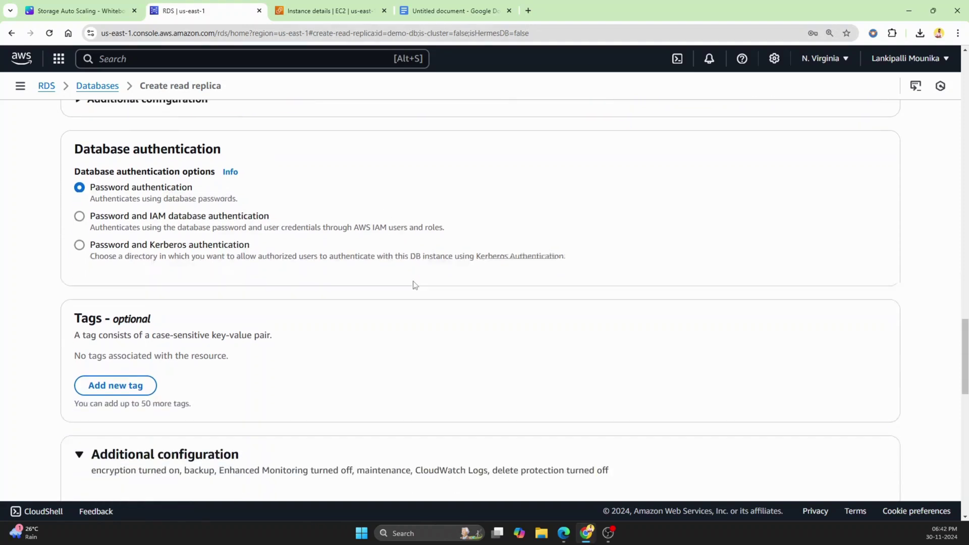
scroll(413, 284, "down", 2)
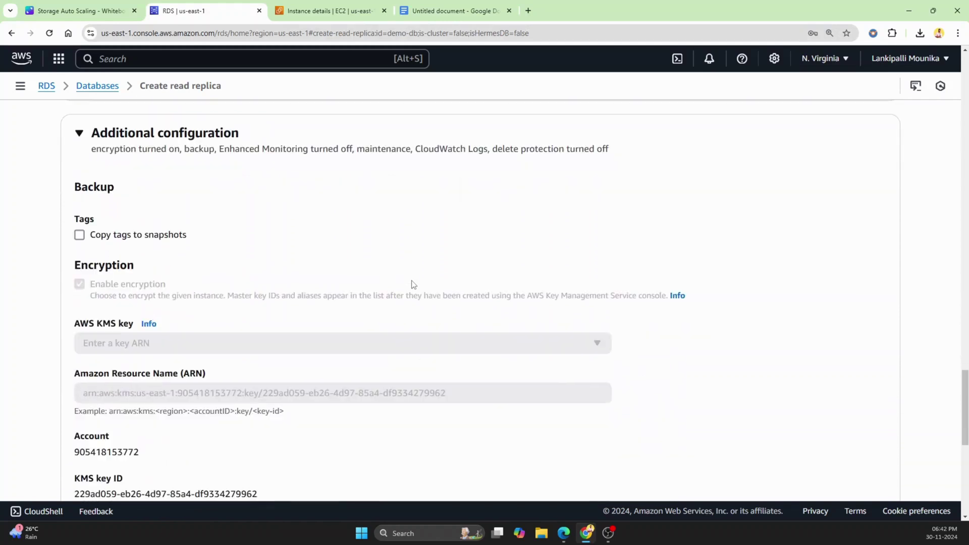
scroll(396, 261, "down", 1)
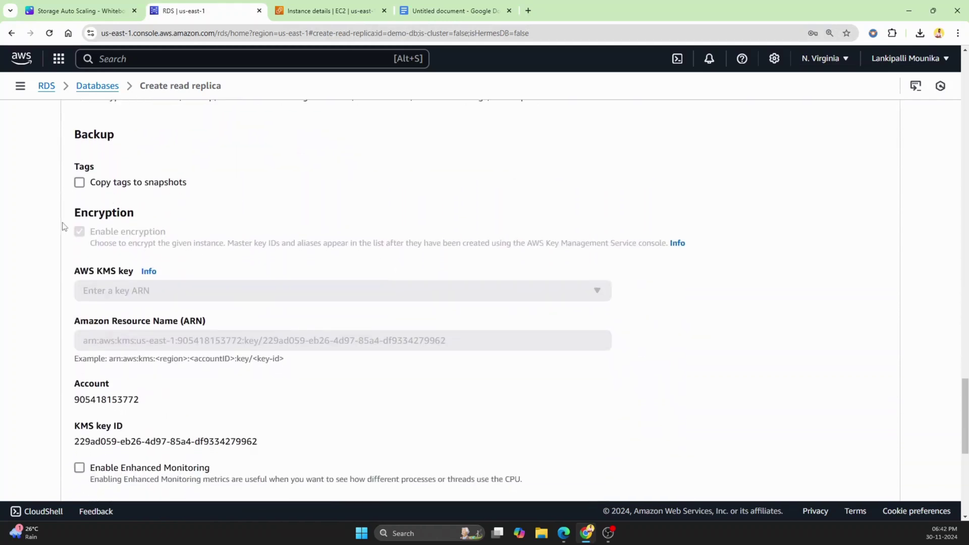
scroll(444, 258, "down", 6)
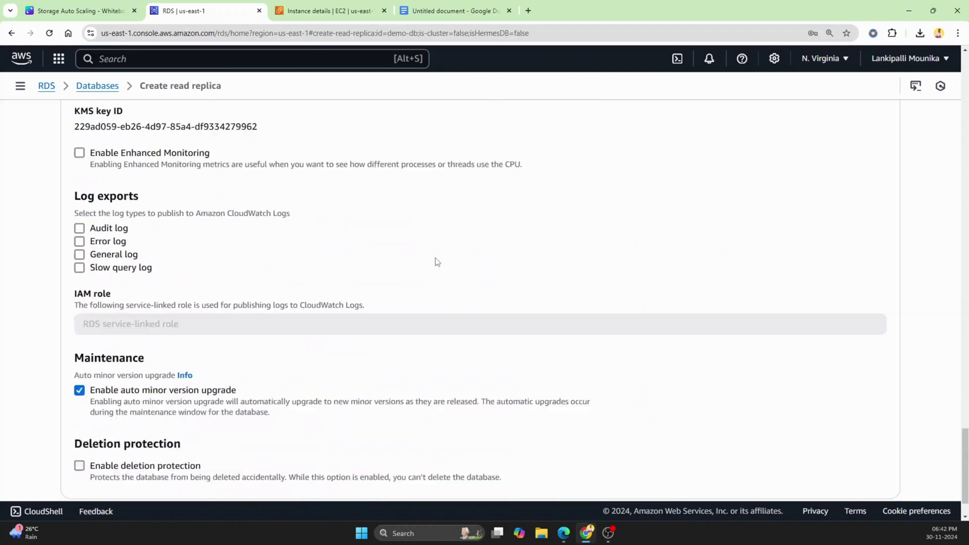
scroll(437, 261, "down", 1)
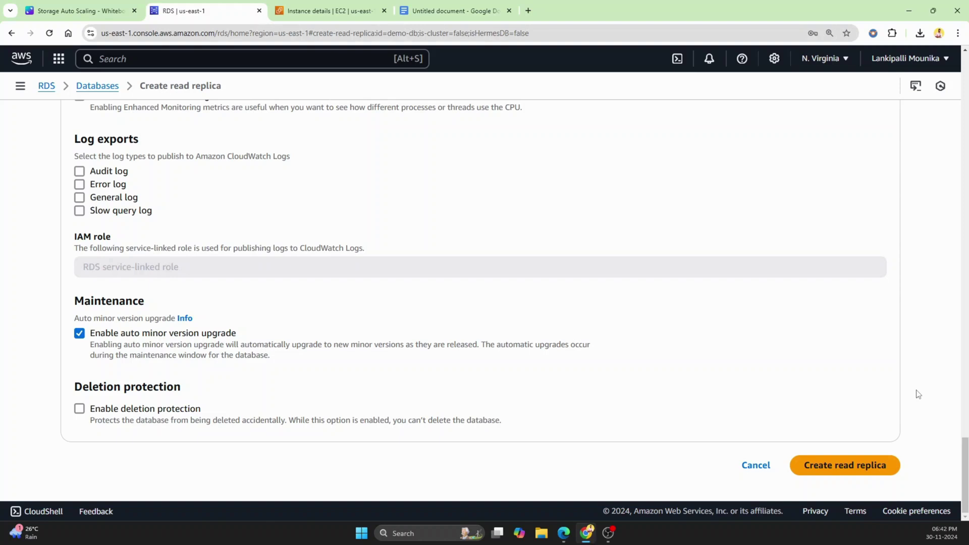
left_click(852, 466)
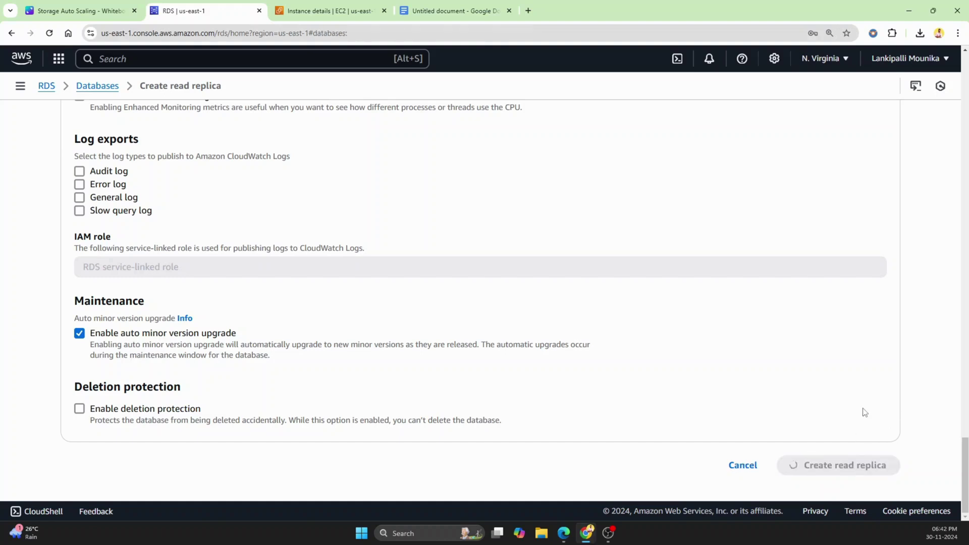